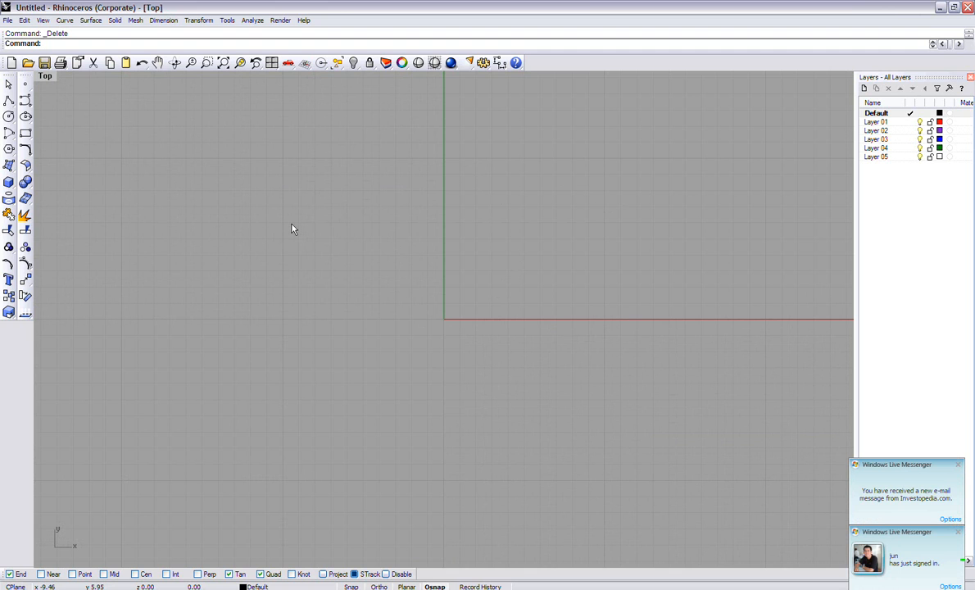
Open Grasshopper, delete all existing components from the canvas, and move its window aside from the Rhino viewport.
type("Grasshopper")
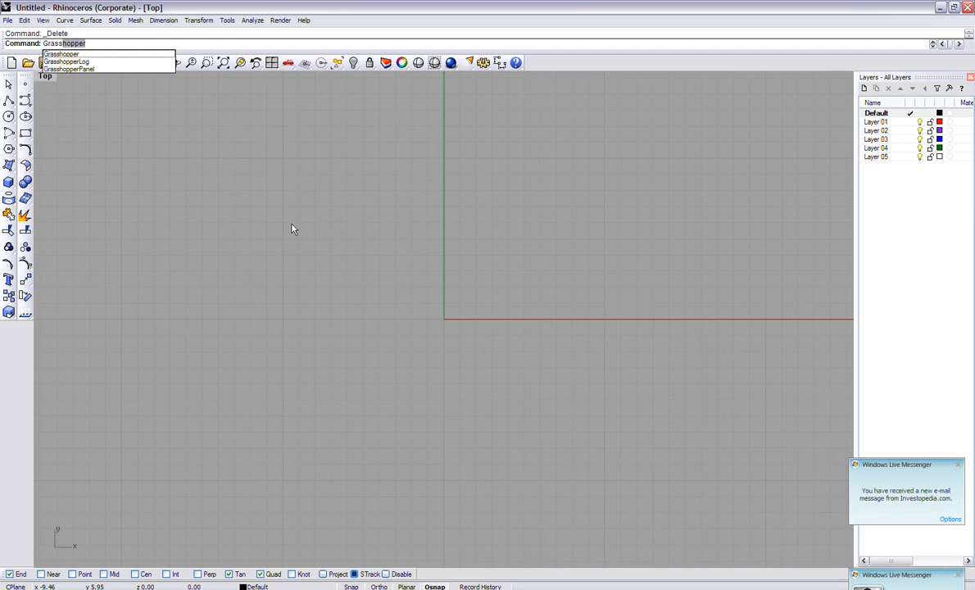
key("Return")
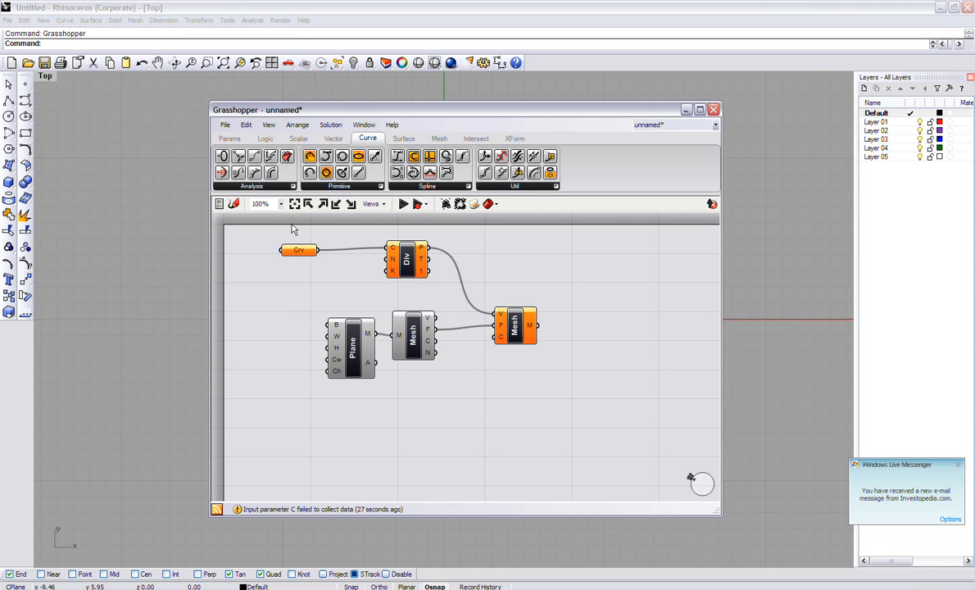
left_click_drag(635, 416, 266, 233)
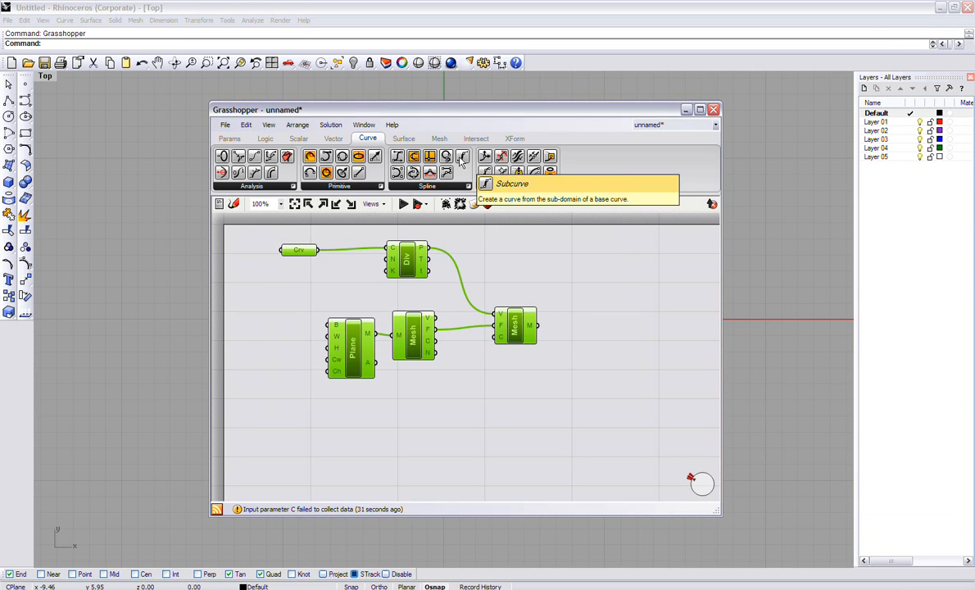
key("Delete")
left_click_drag(514, 109, 804, 131)
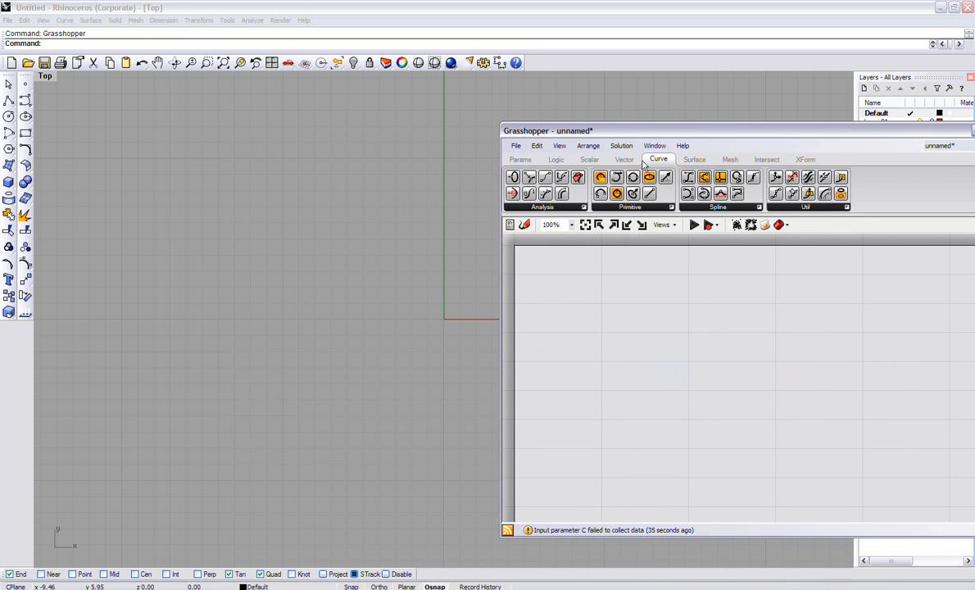
Add a Mesh Plane component to the empty canvas, keeping its preview partly uncovered by the Grasshopper window.
left_click(730, 160)
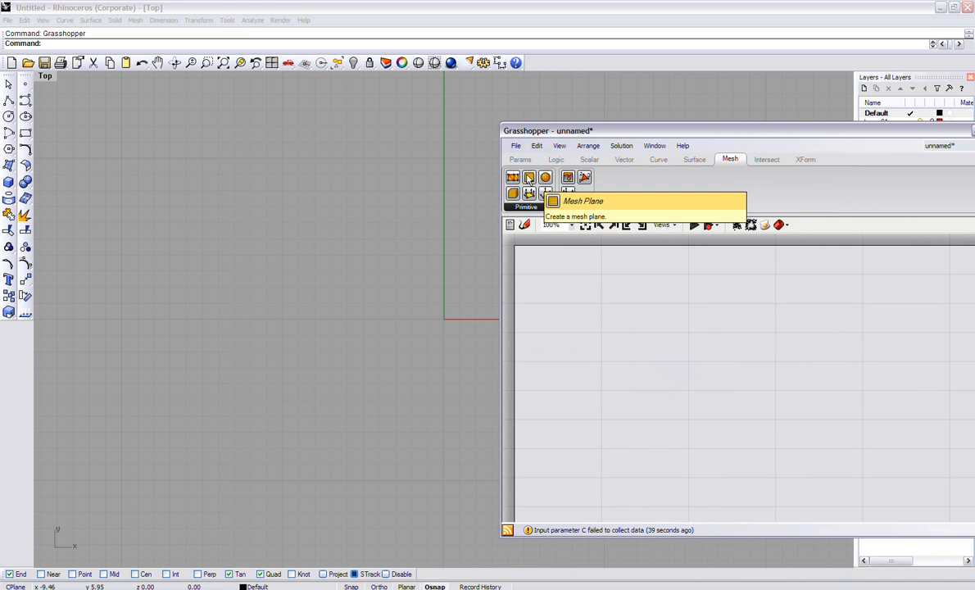
left_click_drag(529, 178, 637, 353)
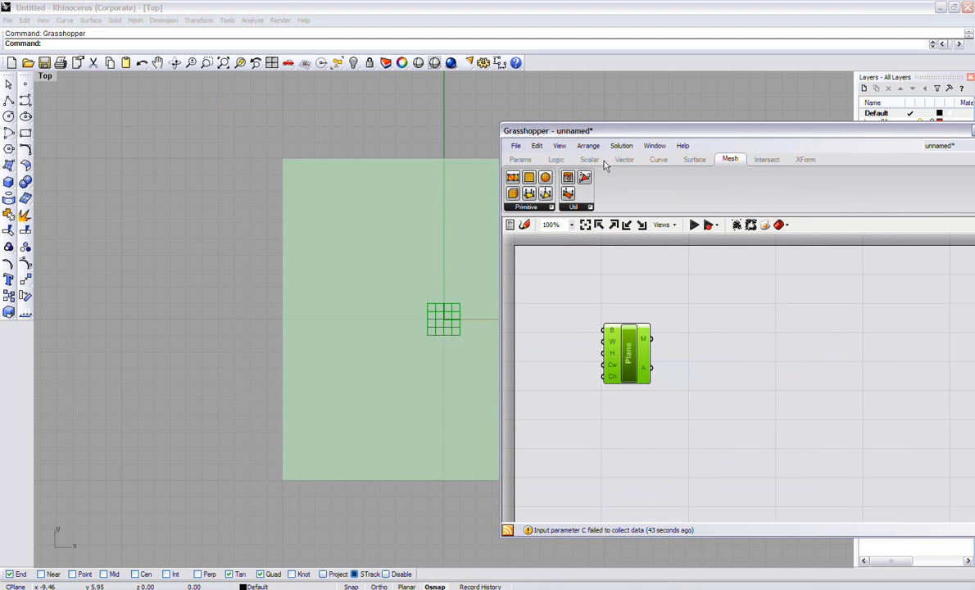
left_click_drag(627, 138, 798, 120)
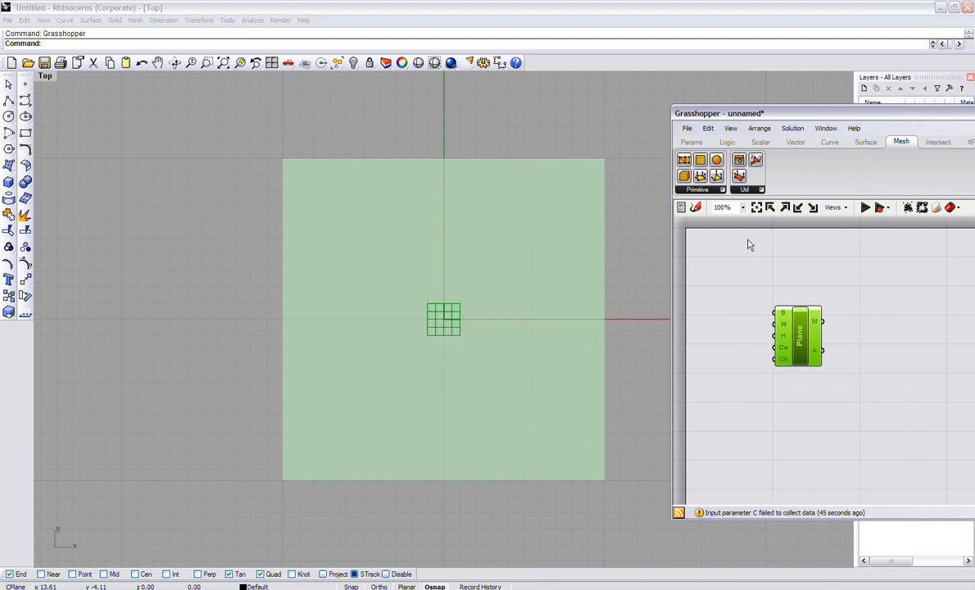
left_click_drag(880, 115, 690, 110)
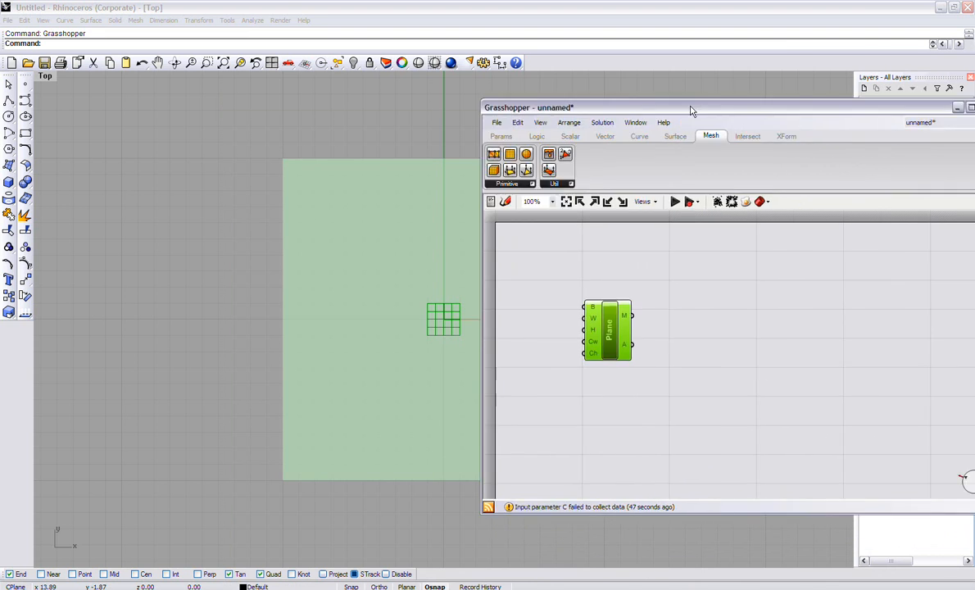
Move the gridded mesh copy up beyond the plane's preview in the Top view and delete it.
left_click(366, 312)
scroll(143, 305, "down", 2)
scroll(226, 270, "down", 3)
left_click_drag(188, 202, 378, 407)
type("Move")
key("Return")
left_click(413, 390)
left_click(413, 243)
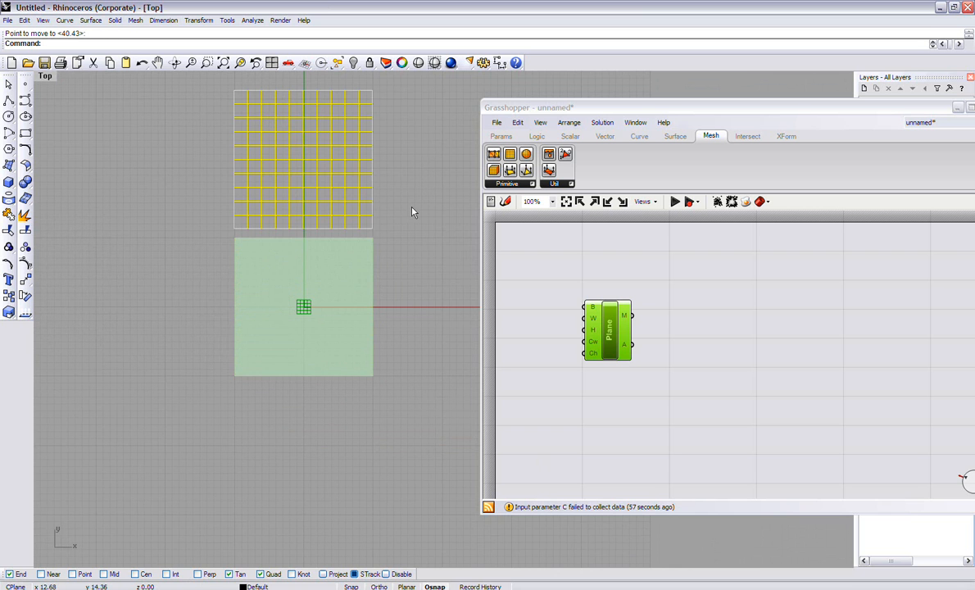
key("Delete")
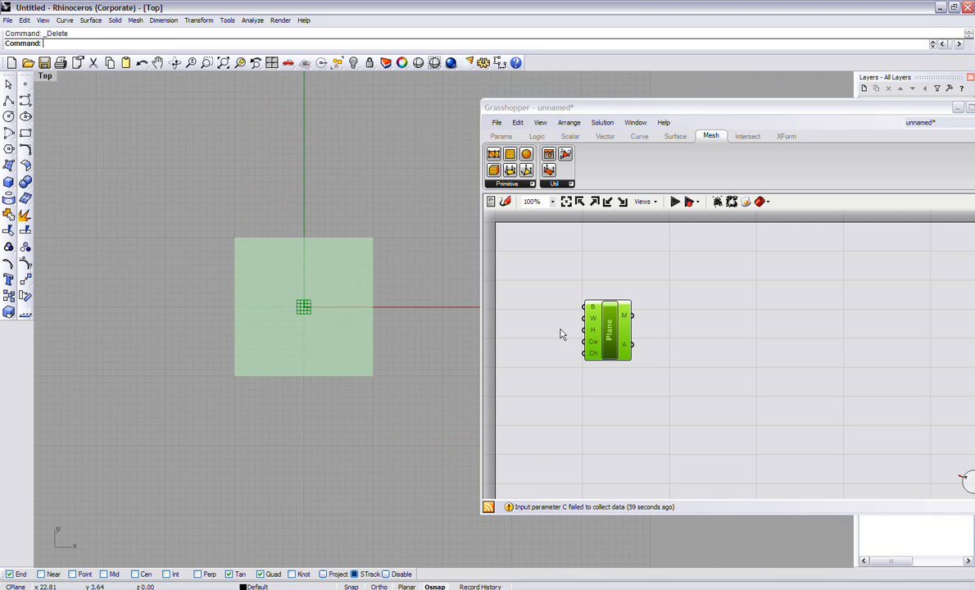
Check the options of the Mesh Plane component's Cw and Ch count inputs without changing them.
right_click(595, 347)
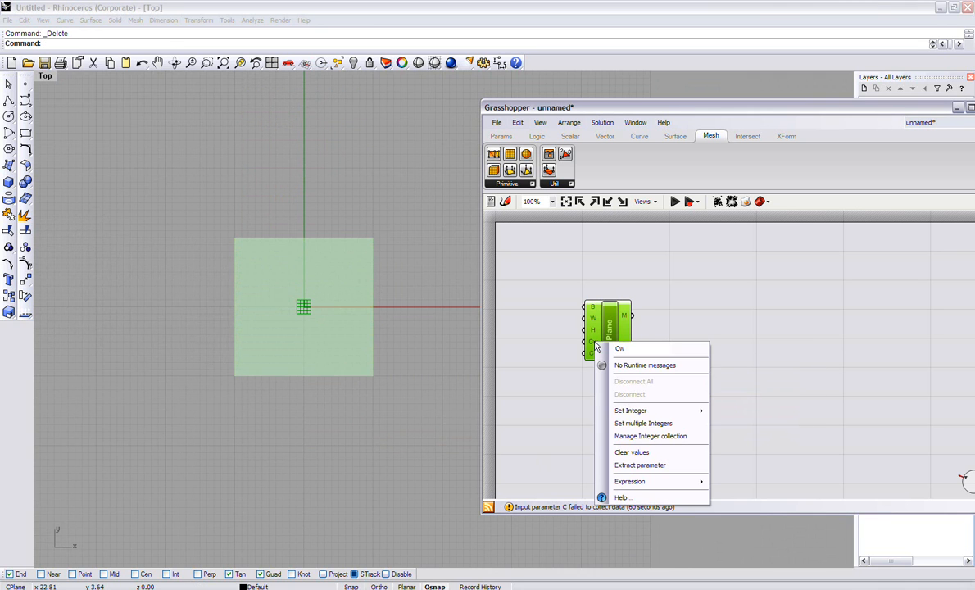
mouse_move(635, 417)
left_click(699, 367)
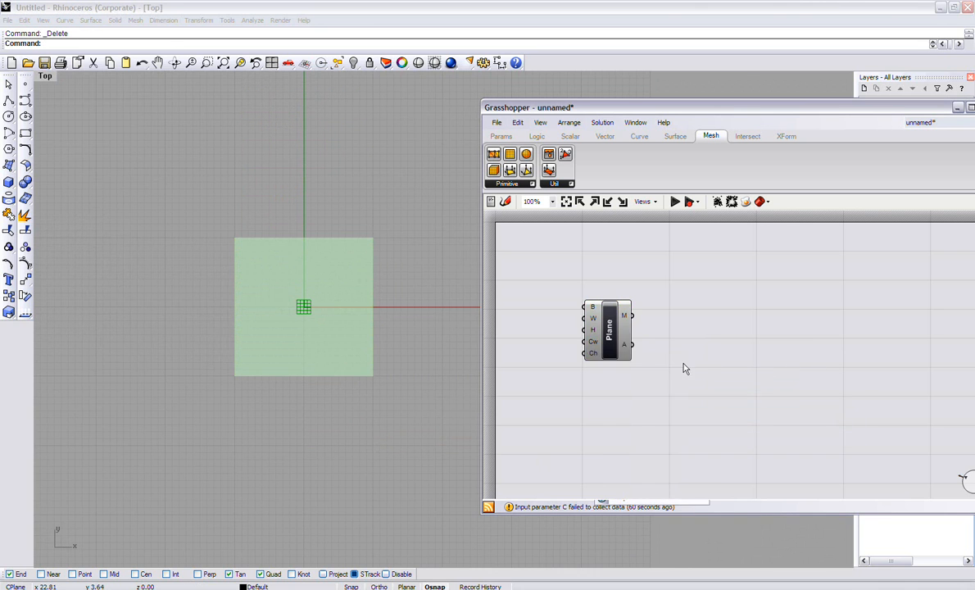
right_click(595, 353)
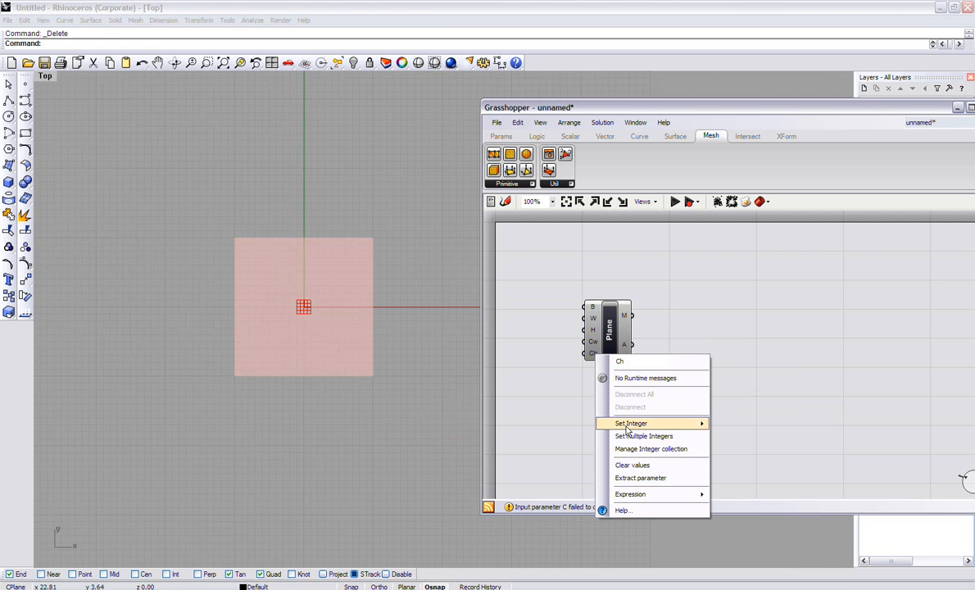
left_click(705, 322)
Add a Decompose mesh component beside the Mesh Plane and connect the plane's M output to its M input.
left_click_drag(622, 324, 596, 314)
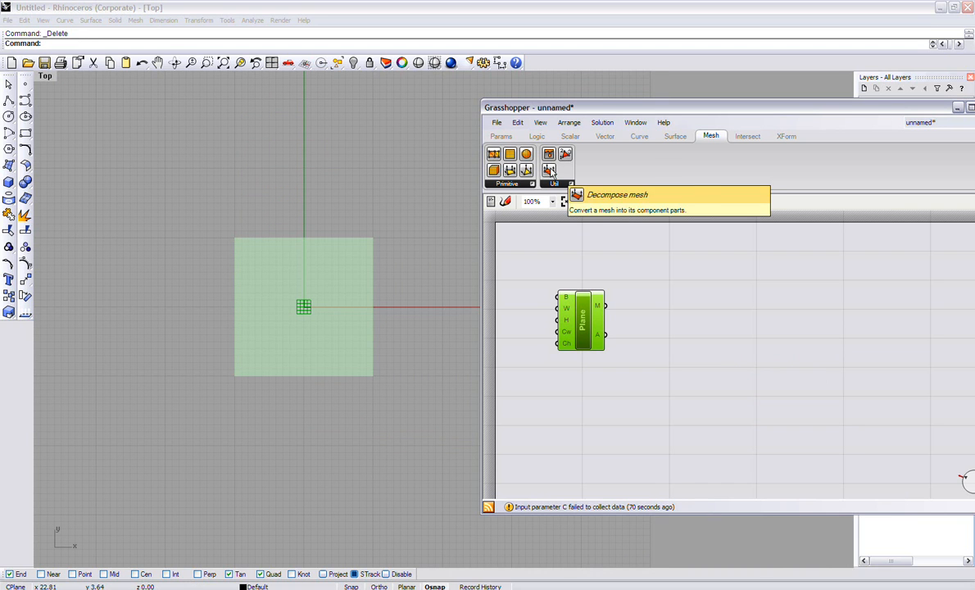
left_click_drag(549, 172, 678, 329)
left_click_drag(606, 307, 657, 321)
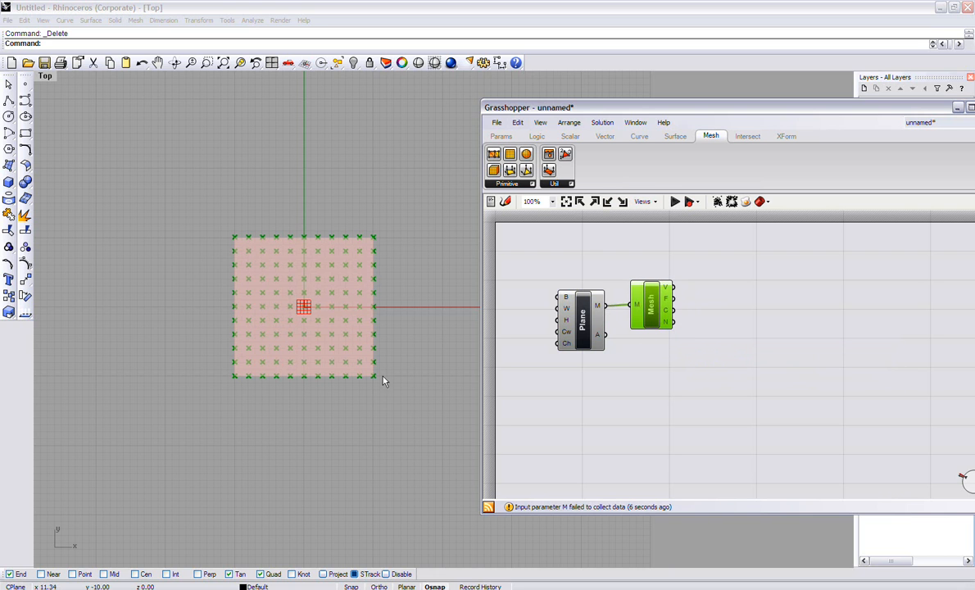
left_click_drag(654, 307, 631, 290)
left_click(623, 271)
Add a mesh construction component with V, F and C inputs and feed its F input from the decomposed mesh's F output.
left_click_drag(493, 153, 720, 319)
left_click_drag(665, 302, 689, 303)
left_click(731, 342)
Move the three connected components lower on the canvas and space the mesh construction component farther from the Decompose mesh component.
left_click_drag(547, 276, 854, 449)
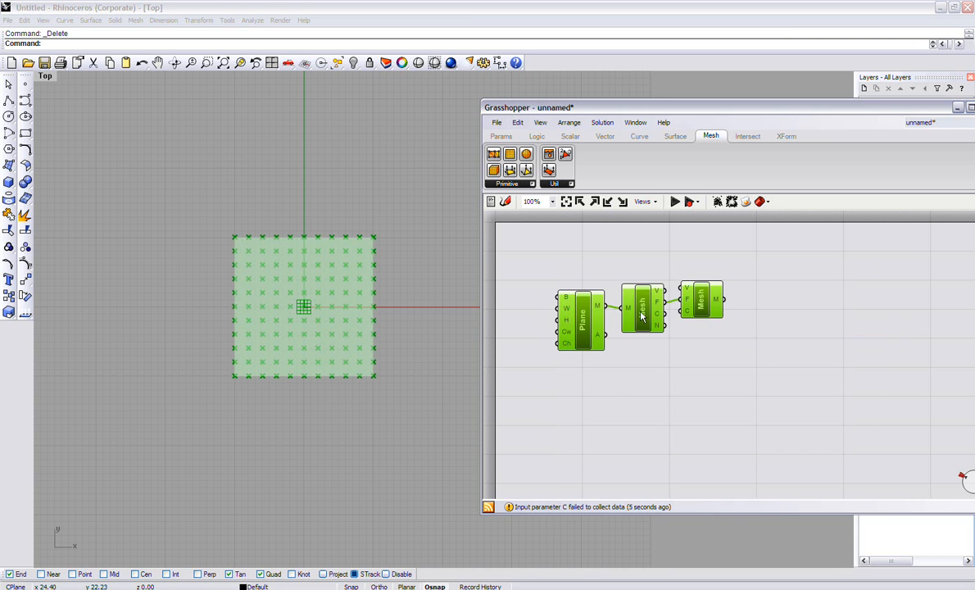
left_click_drag(647, 314, 660, 362)
left_click(736, 279)
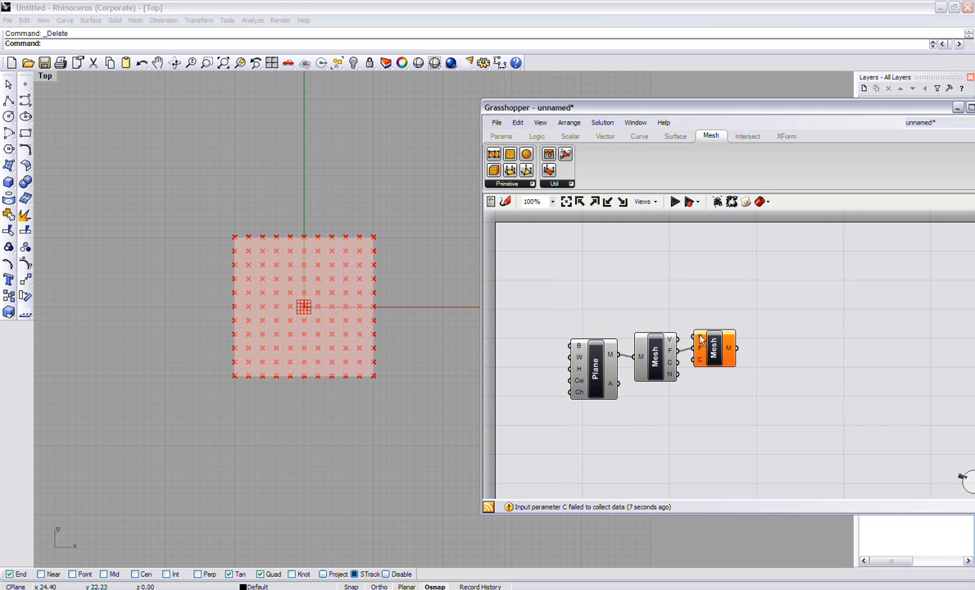
mouse_move(700, 340)
left_click_drag(700, 337, 729, 332)
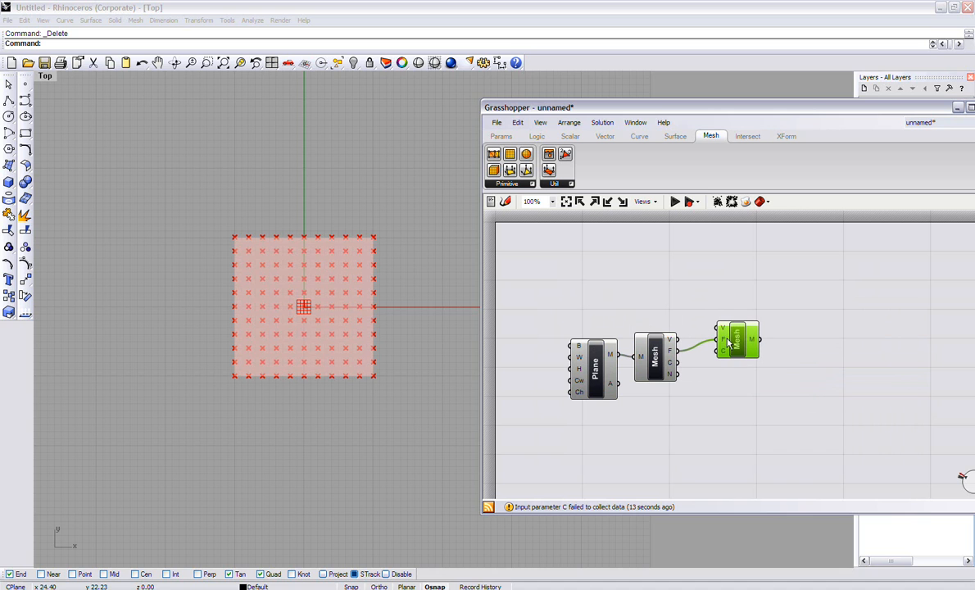
Examine the mesh plane and its vertex grid from several angles in the maximized Perspective view.
left_click(383, 301)
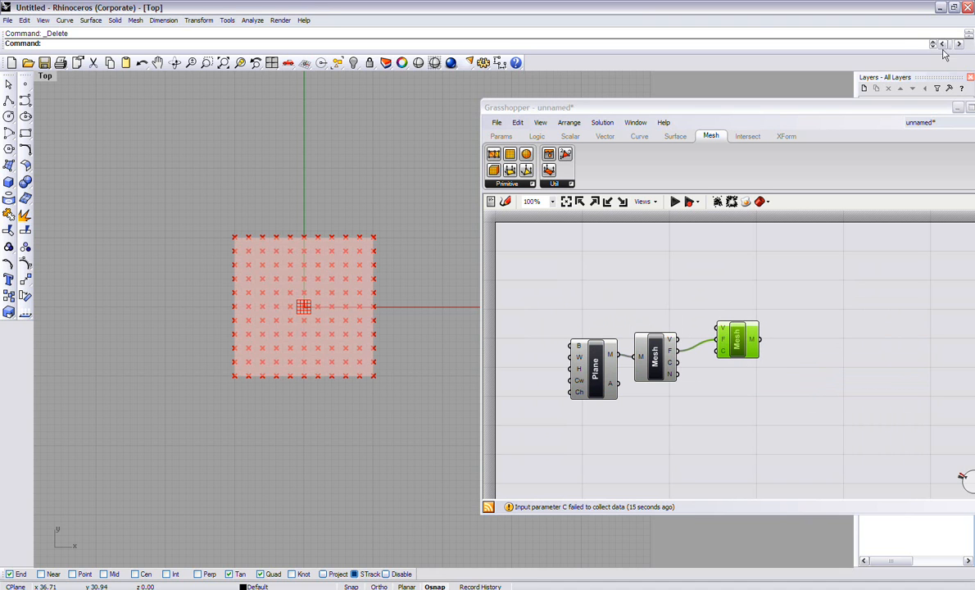
double_click(46, 77)
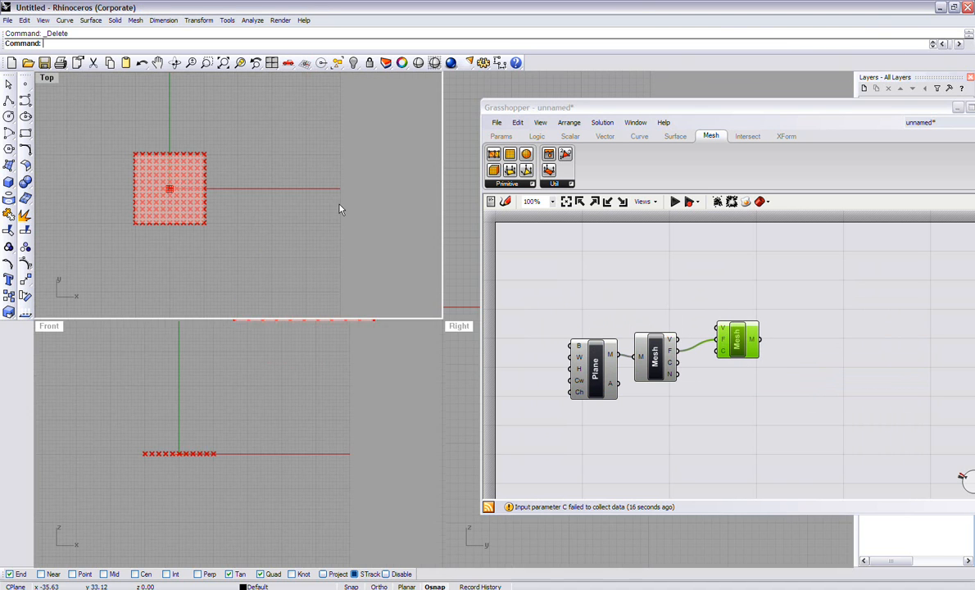
double_click(471, 78)
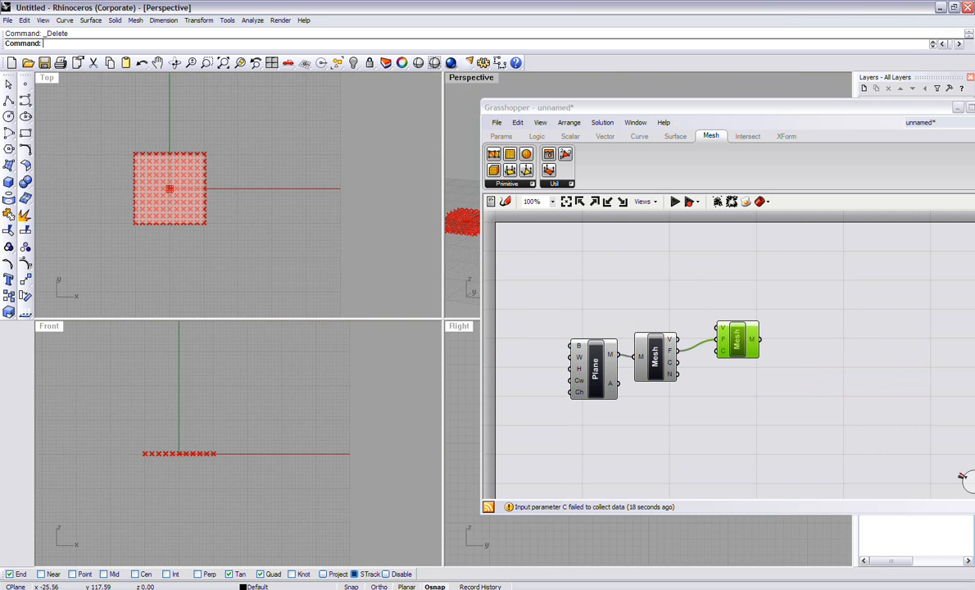
scroll(169, 361, "up", 4)
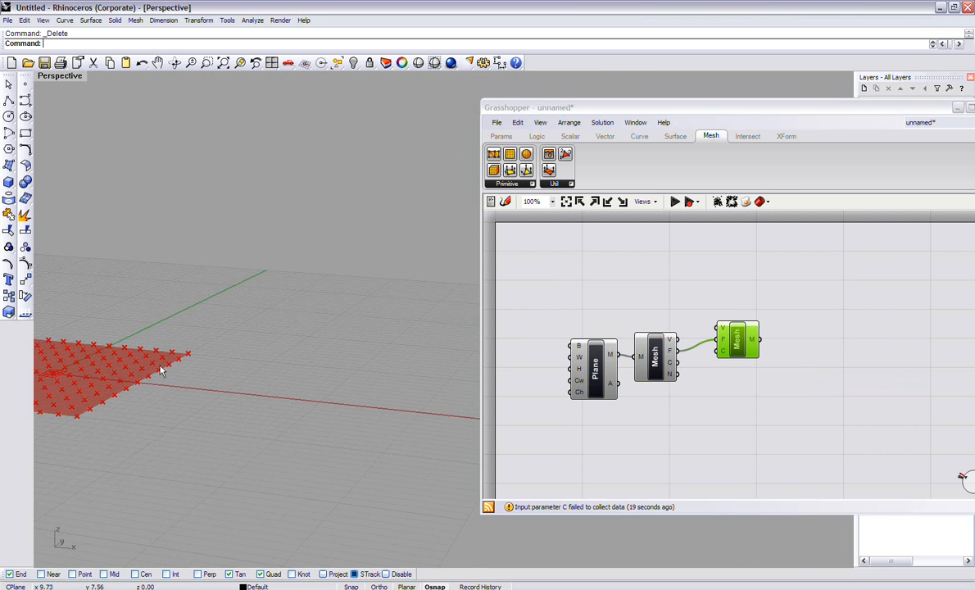
right_click_drag(170, 361, 230, 358)
scroll(235, 357, "down", 5)
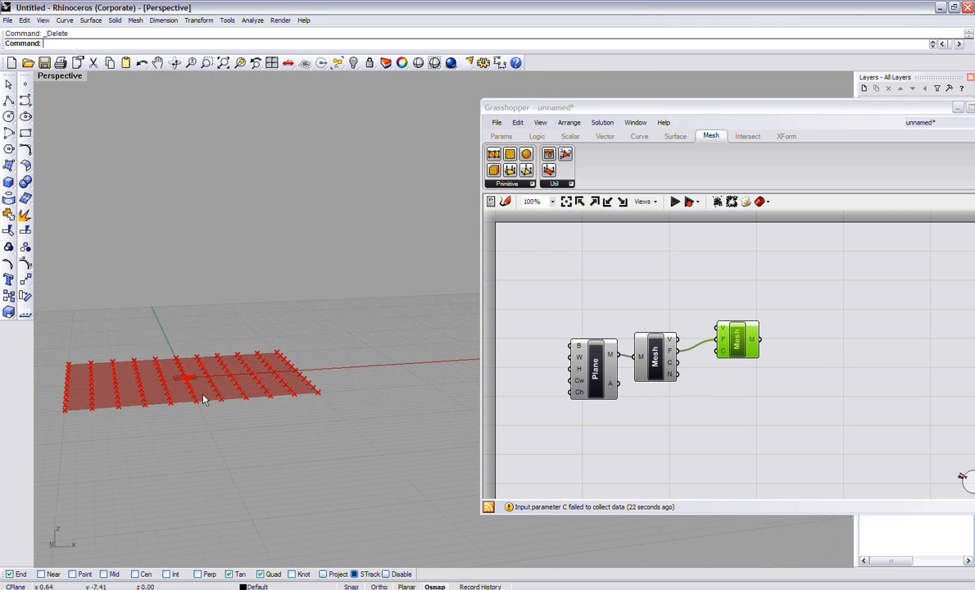
scroll(202, 398, "up", 3)
right_click_drag(166, 359, 175, 419)
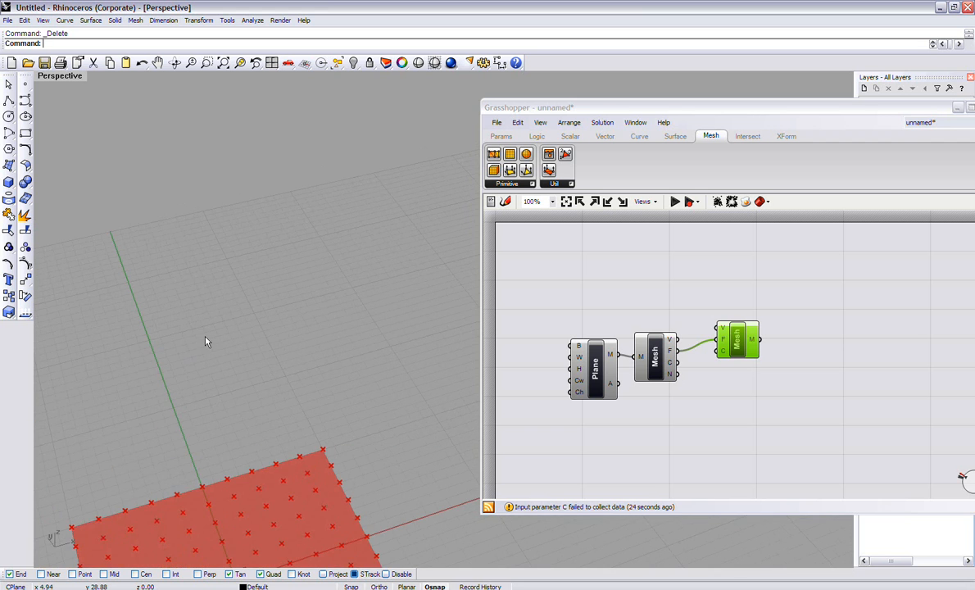
scroll(206, 343, "down", 3)
Set the Cw integer of the Mesh Plane component to 3.
left_click(578, 392)
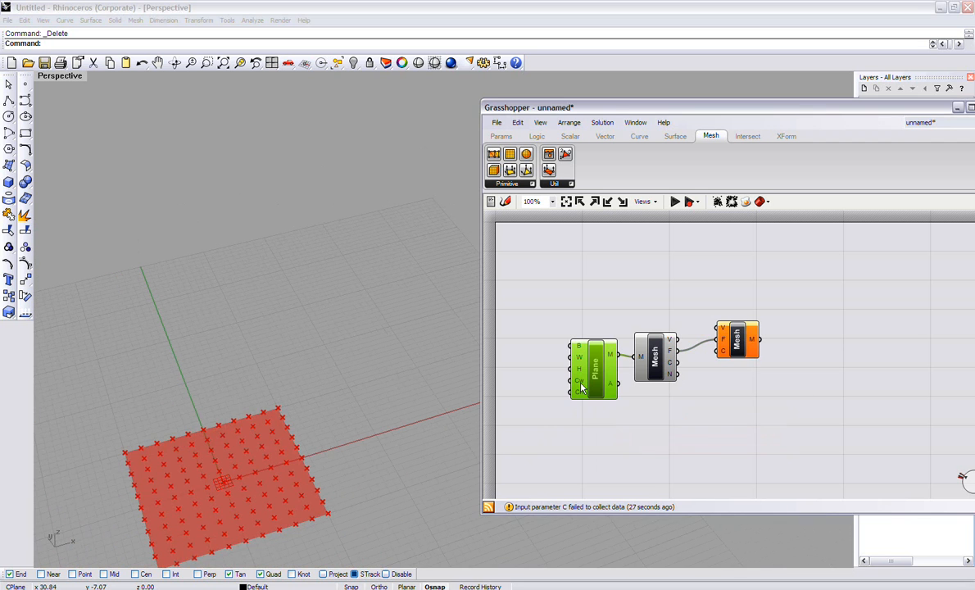
right_click(580, 382)
mouse_move(659, 452)
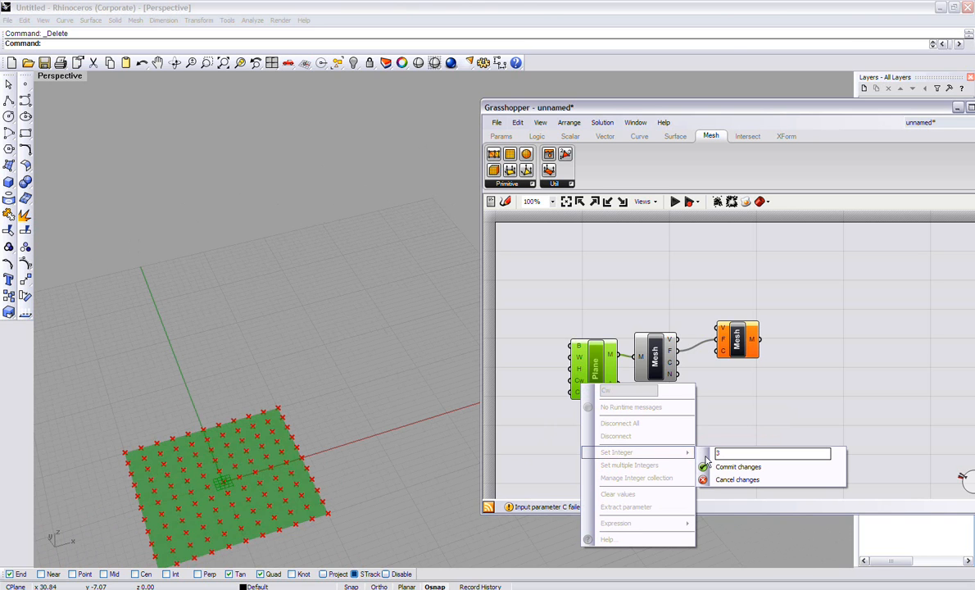
left_click(704, 466)
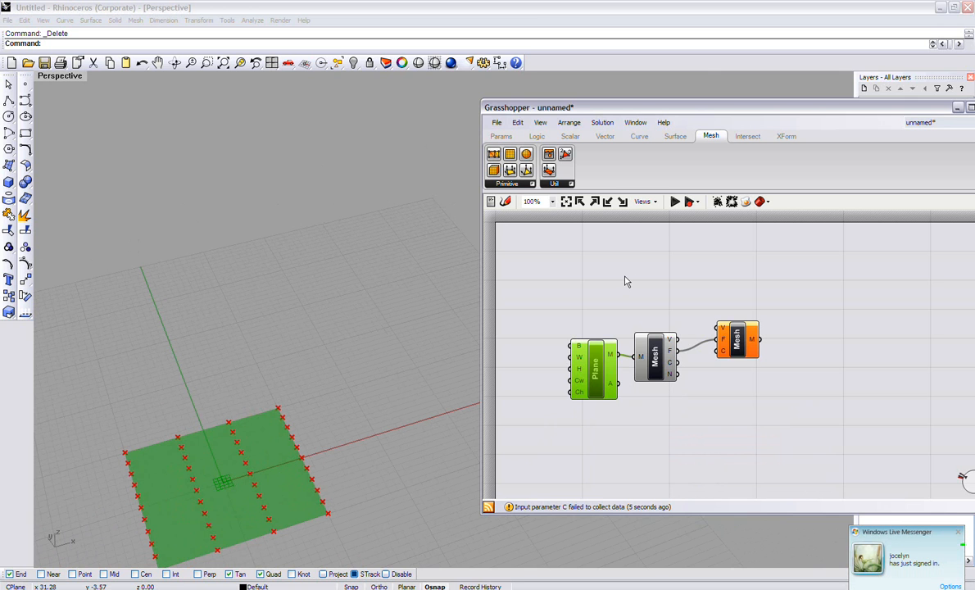
left_click(607, 256)
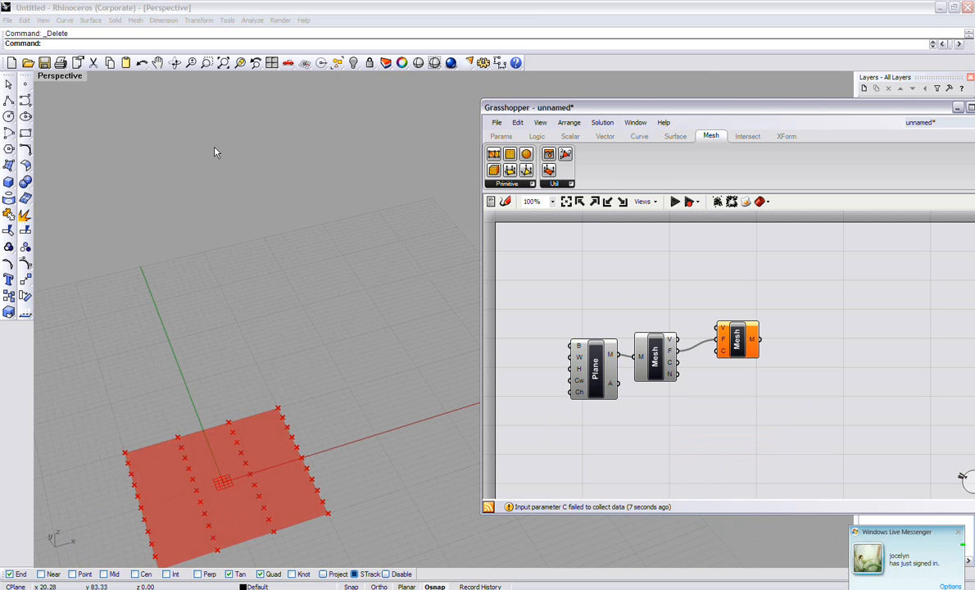
In the maximized Front view, draw a degree-3 control point curve with six points, arching over the mesh vertices from baseline to baseline.
double_click(80, 75)
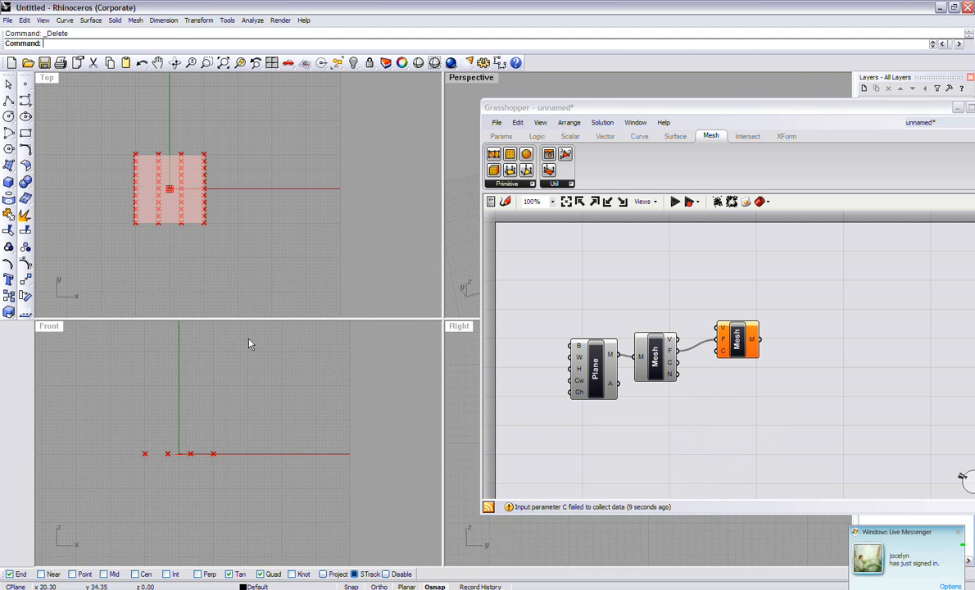
double_click(50, 327)
left_click(26, 101)
left_click(183, 339)
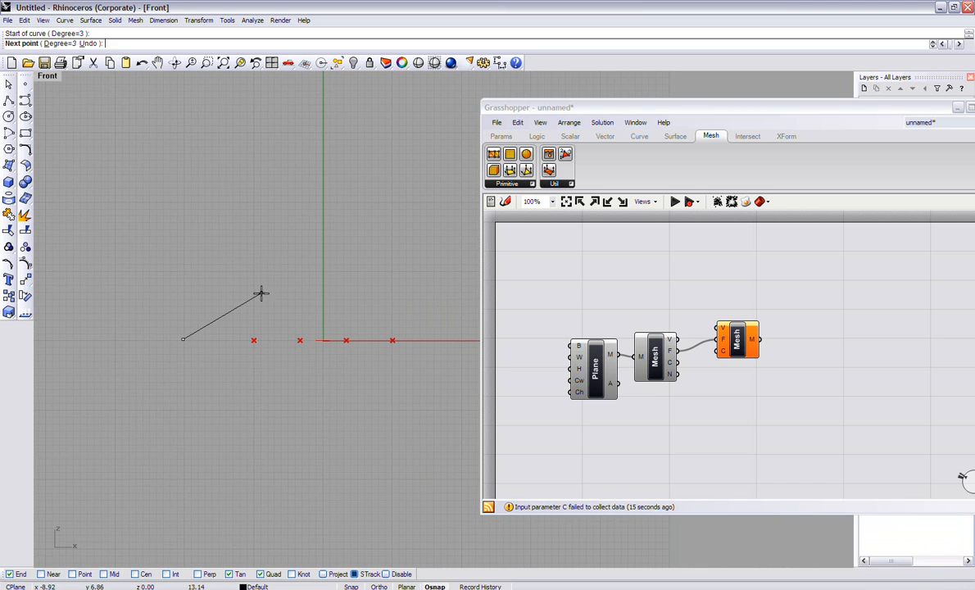
left_click(252, 285)
left_click(312, 289)
left_click(368, 318)
left_click(426, 301)
left_click(443, 338)
key("Return")
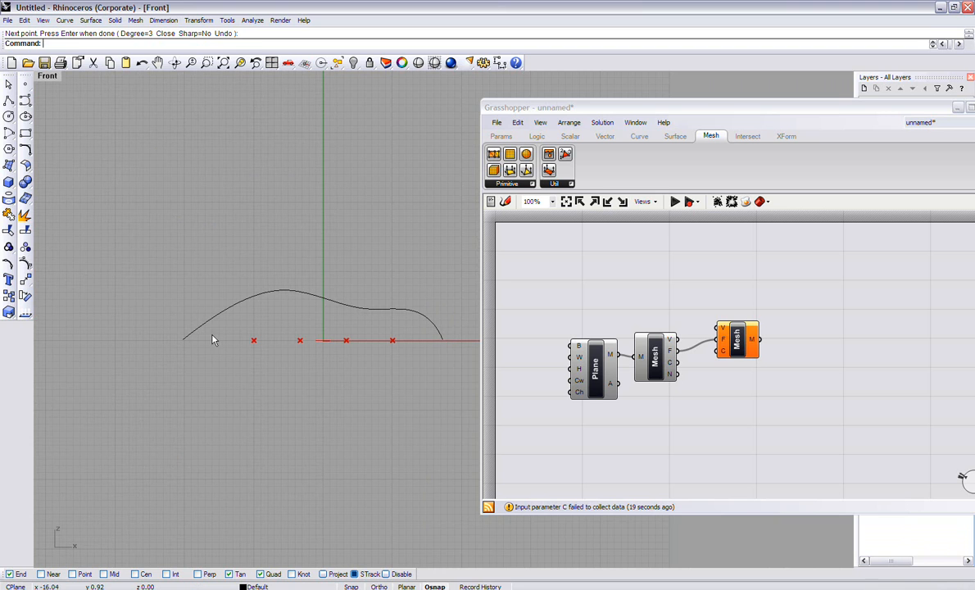
Draw a second six-point arched curve in the Front view, slightly narrower and taller, starting at about x -16 on the baseline.
key("Return")
left_click(211, 337)
left_click(235, 284)
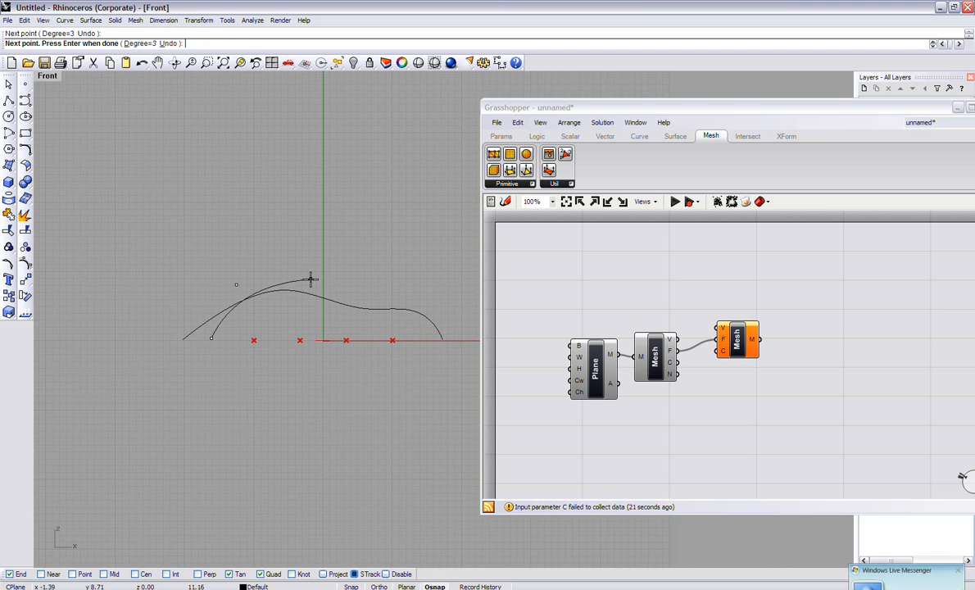
left_click(332, 271)
left_click(372, 295)
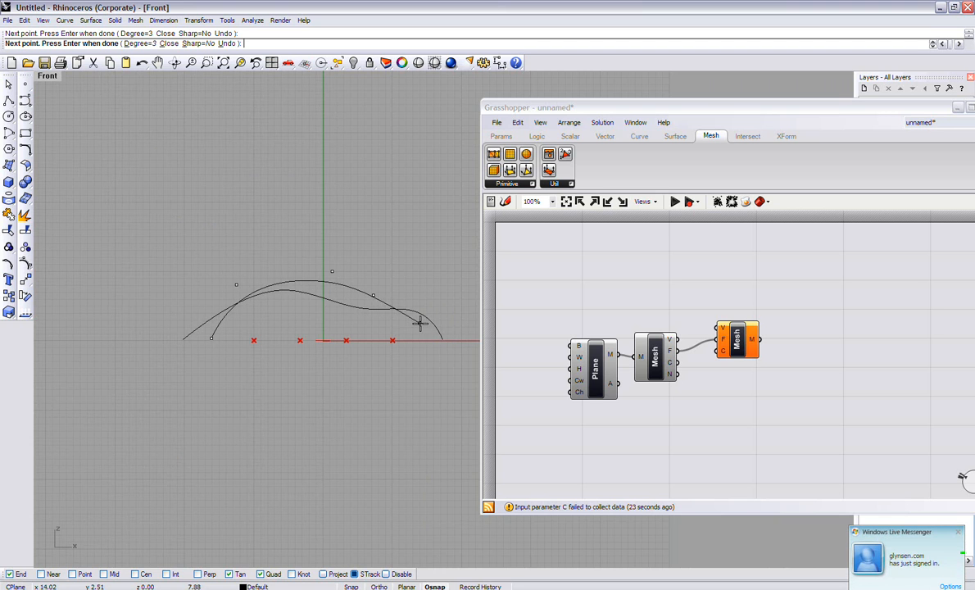
left_click(409, 323)
left_click(413, 340)
key("Return")
Draw a third arched curve with five control points in the Front view, about 21 units wide and 12 units high.
key("Return")
left_click(229, 340)
left_click(264, 252)
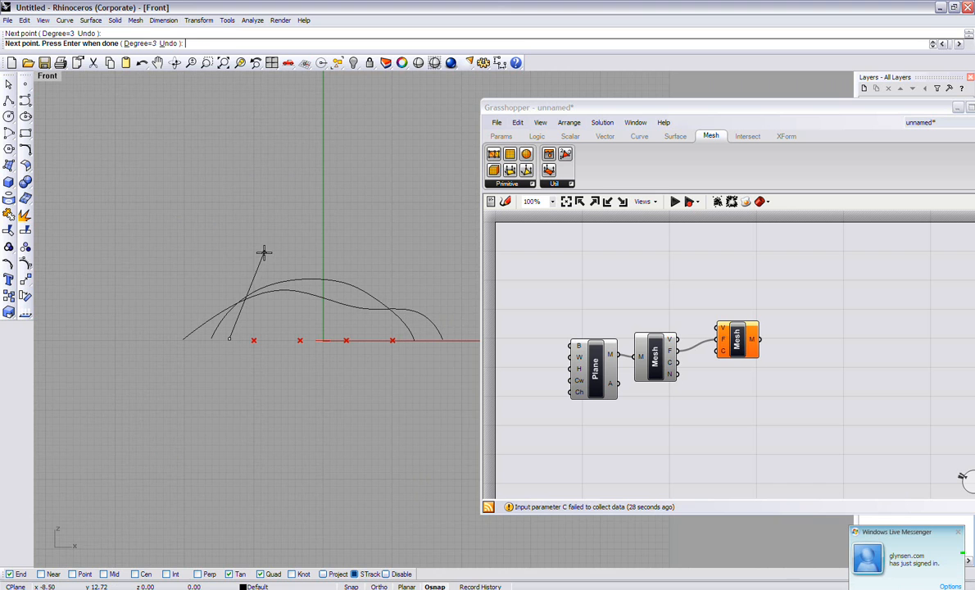
left_click(313, 260)
left_click(353, 247)
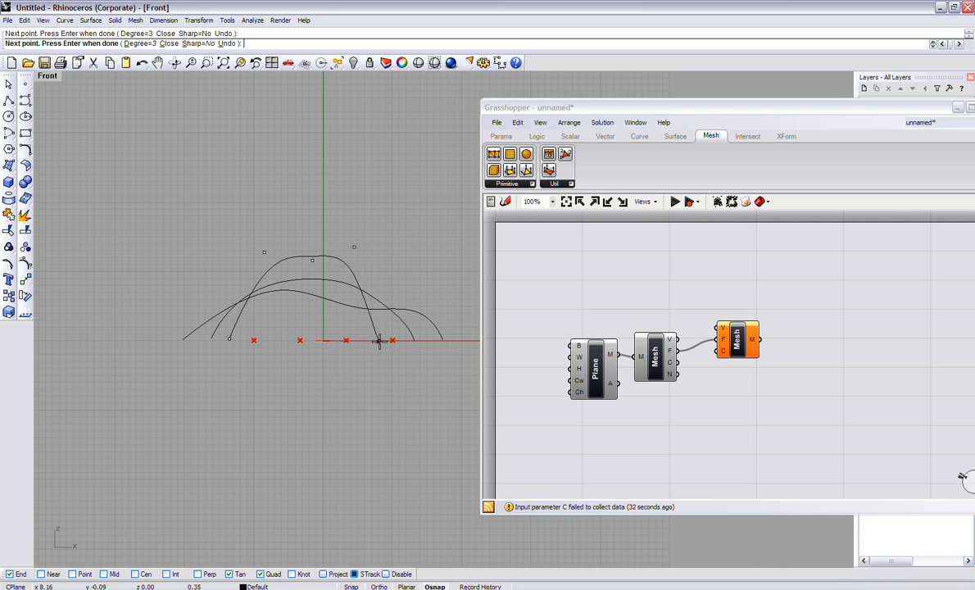
left_click(376, 340)
key("Return")
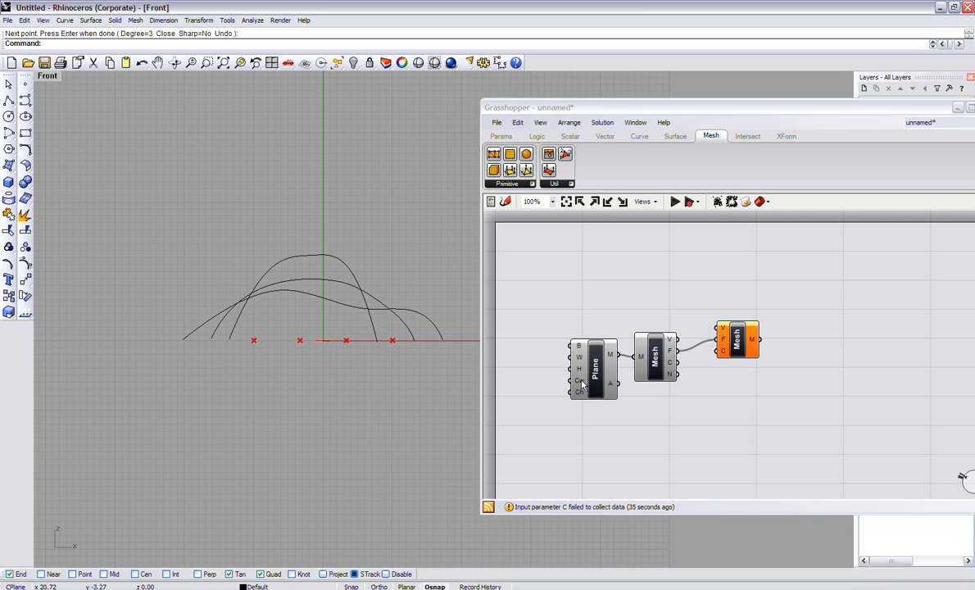
Draw a fourth, wider five-point arch in the Front view, spanning the baseline from about x -18 to x 20.
left_click(582, 385)
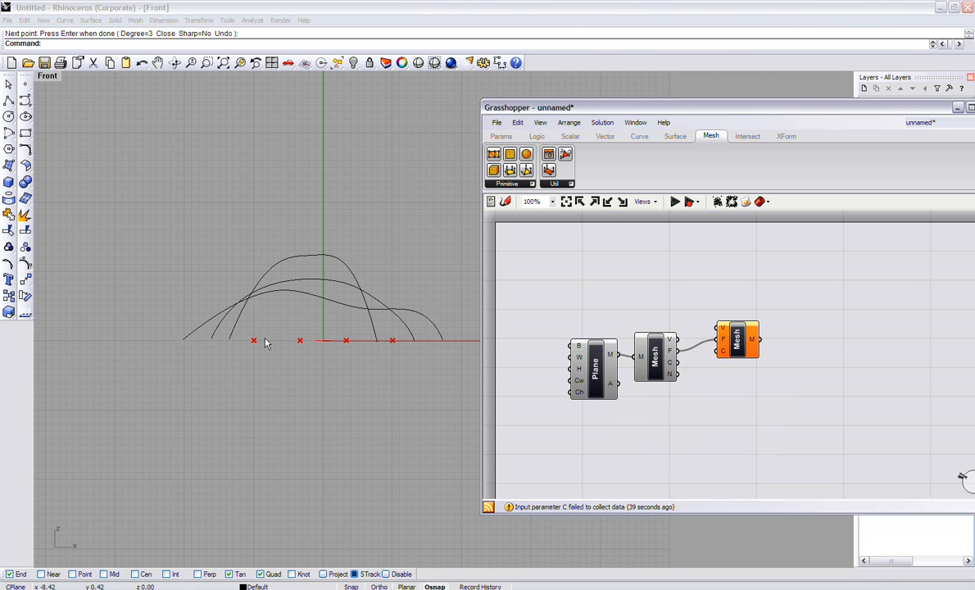
left_click(9, 100)
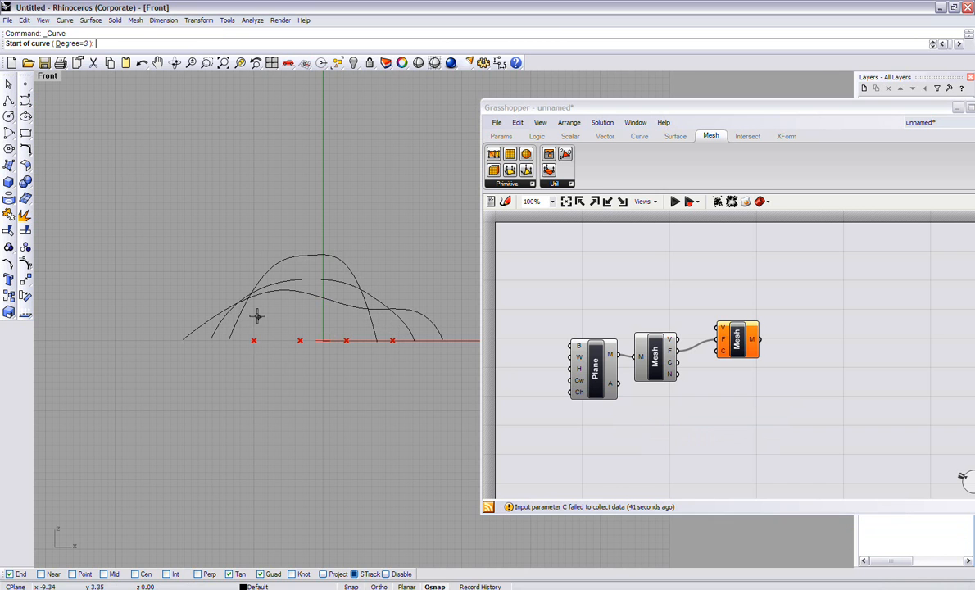
left_click(198, 337)
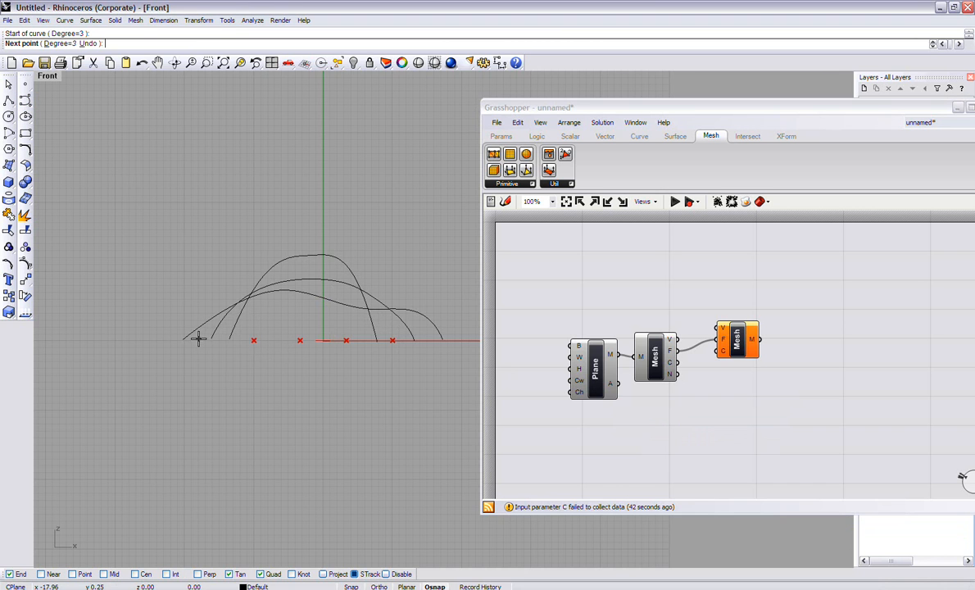
left_click(282, 268)
left_click(375, 265)
left_click(427, 306)
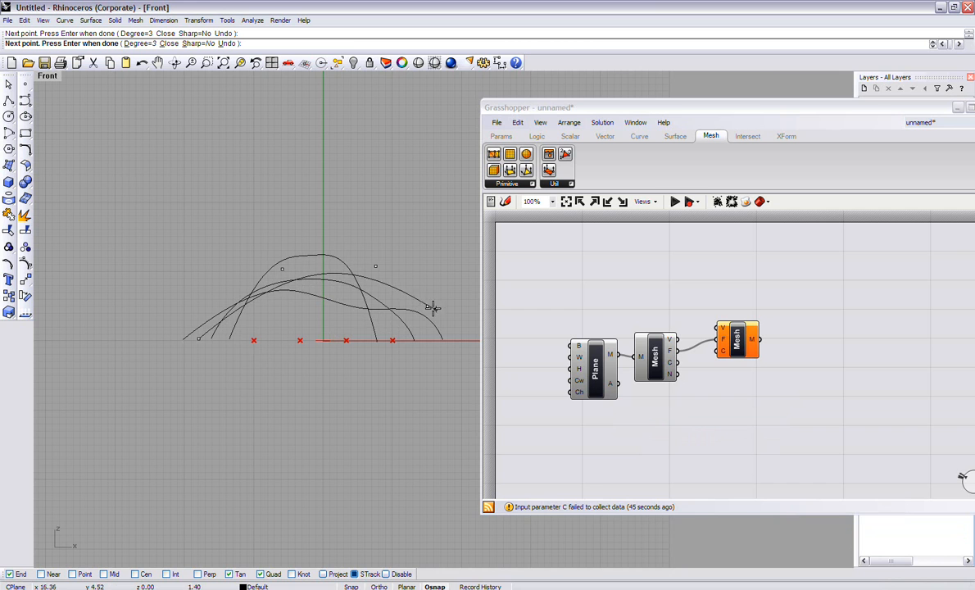
left_click(460, 340)
right_click(474, 348)
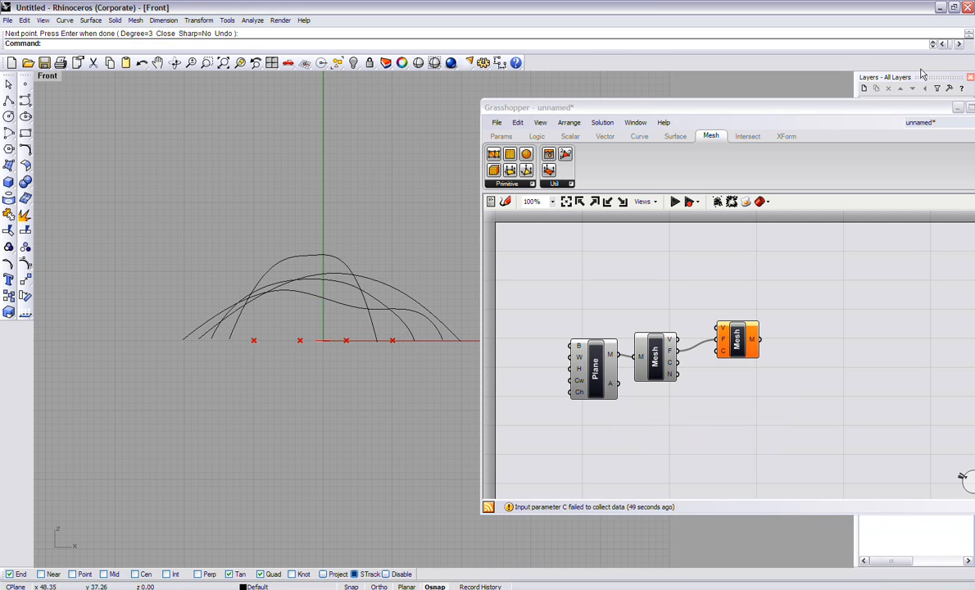
Restore the four-view layout and move the first, lowest arch about 4 units in negative y in the Top view.
double_click(53, 76)
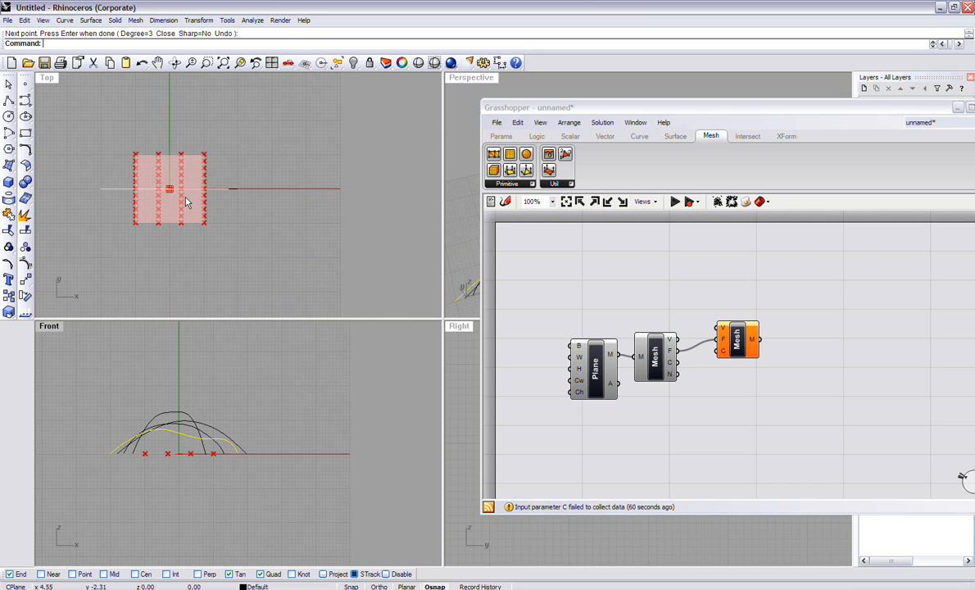
type("ove")
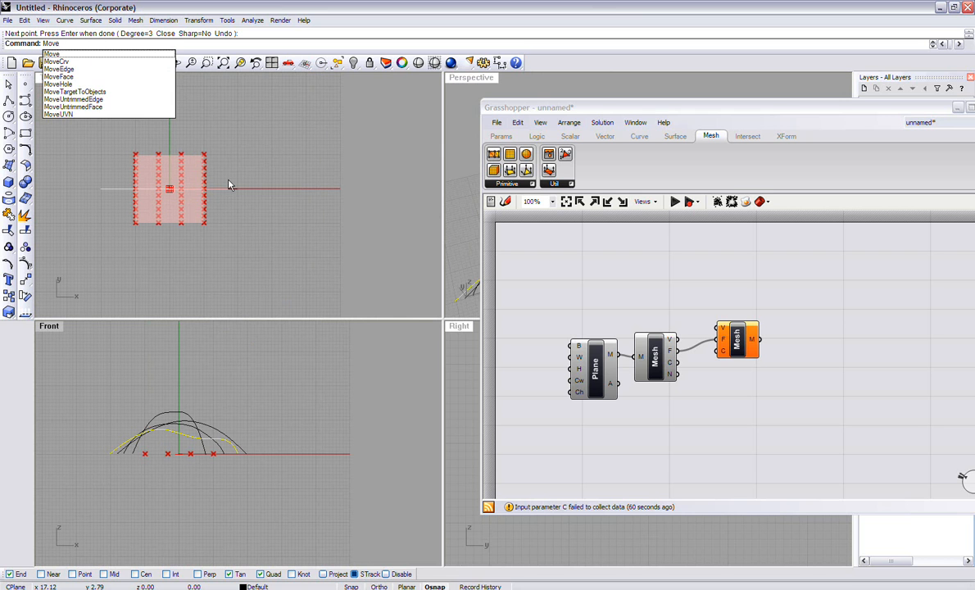
key("Return")
left_click(226, 188)
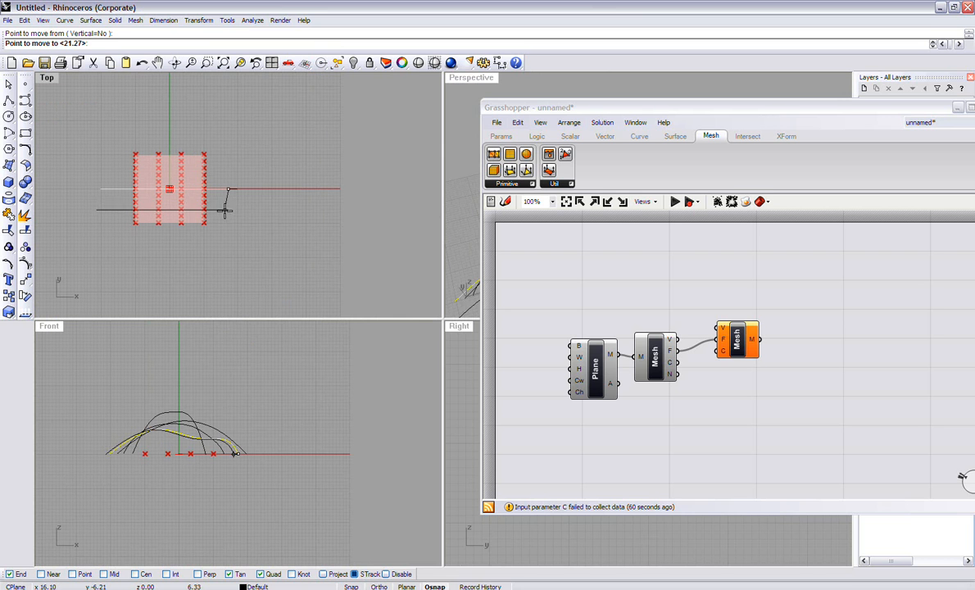
left_click(227, 199)
Move the widest arch about 4 units in positive y in the Top view.
key("Return")
left_click(226, 187)
left_click(228, 173)
Try to move the widest arch about 4 units further in positive y in the Top view.
key("Return")
left_click(214, 188)
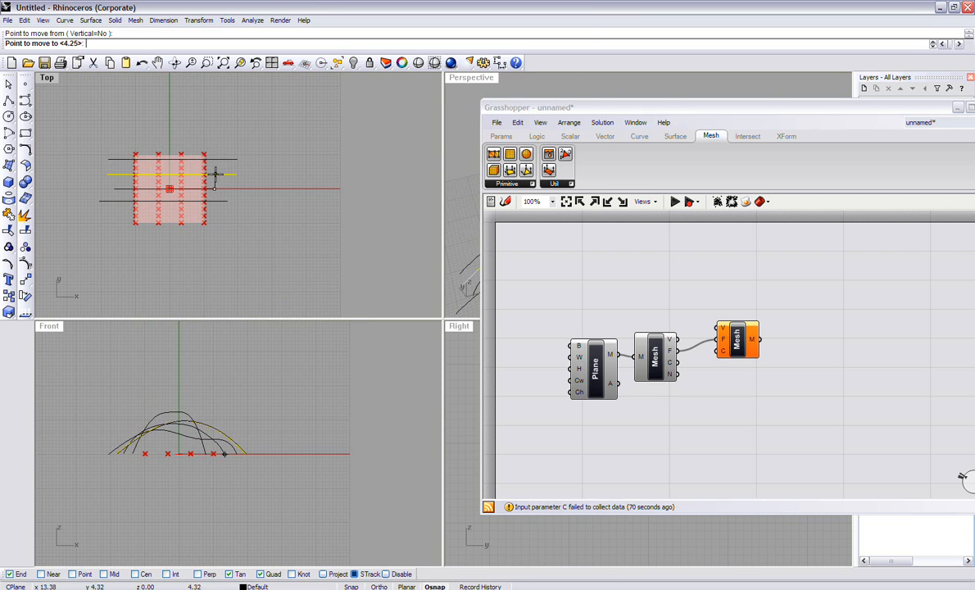
left_click(214, 174)
key("Return")
left_click(215, 162)
key("Escape")
Move the second arch about 8 units in positive y in the Top view, beyond the widest arch.
left_click(211, 189)
key("Return")
left_click(215, 188)
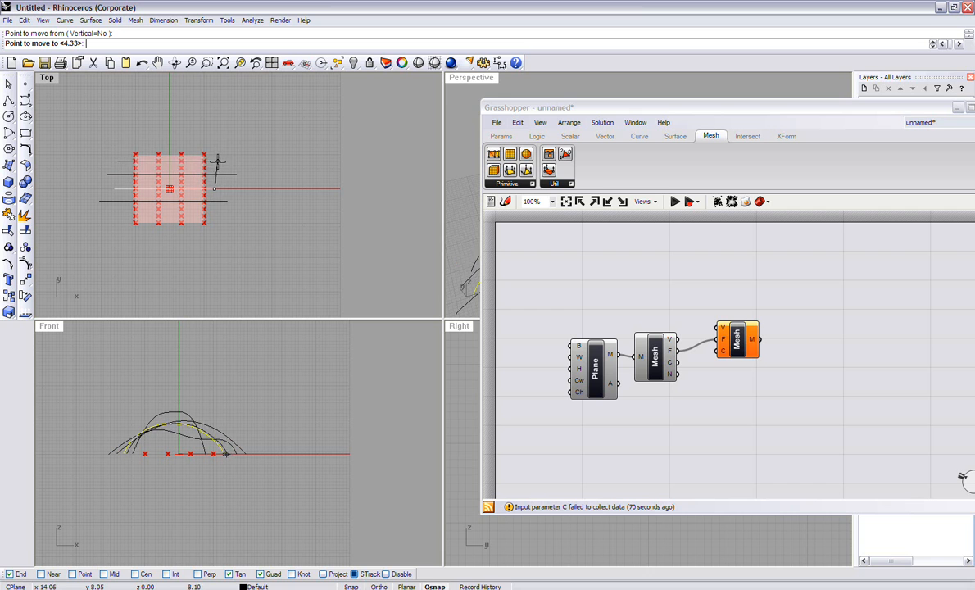
left_click(217, 162)
left_click_drag(244, 207, 215, 163)
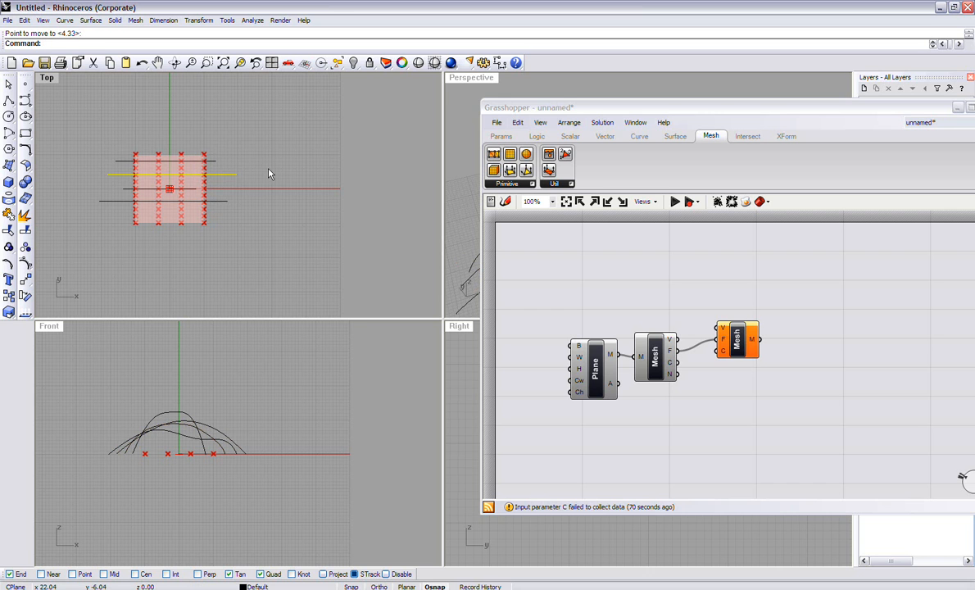
Place a Curve parameter on the Grasshopper canvas above the Mesh Plane component.
left_click(554, 338)
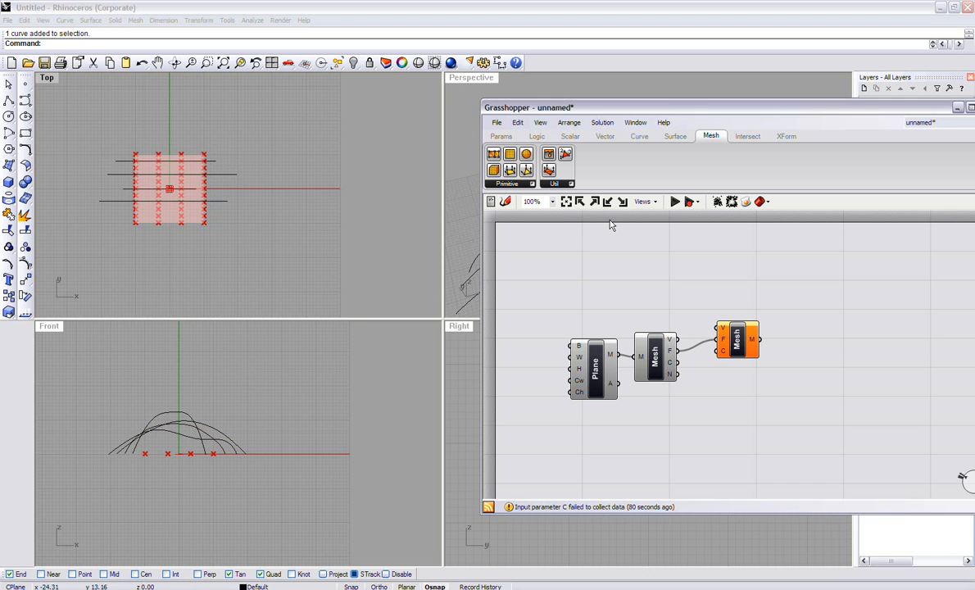
left_click(497, 126)
left_click(520, 125)
left_click(499, 136)
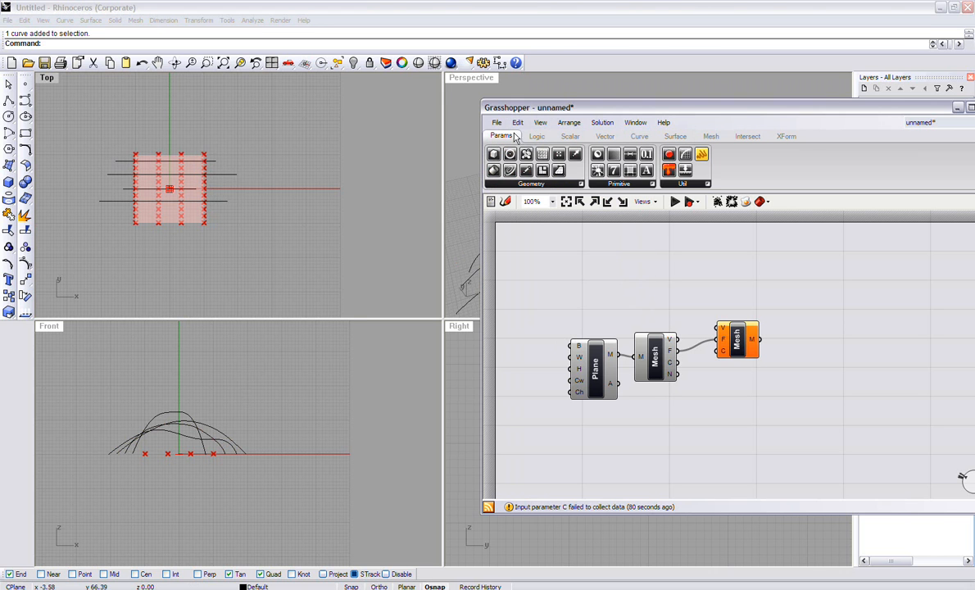
left_click(640, 137)
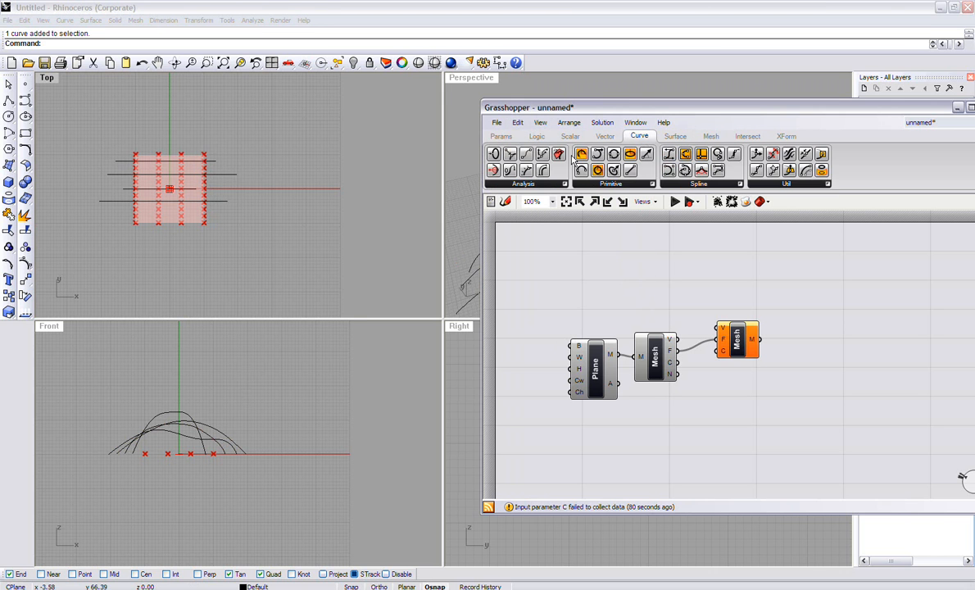
left_click(500, 136)
left_click_drag(523, 167, 557, 250)
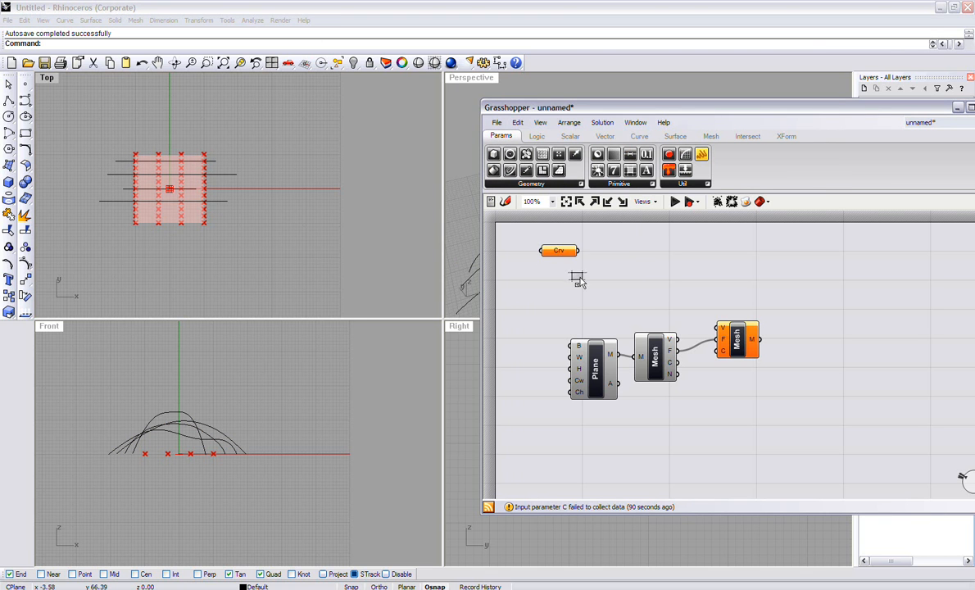
Reference all four arched Rhino curves in the Curve parameter as multiple curves and reposition the parameter on the canvas.
right_click(572, 264)
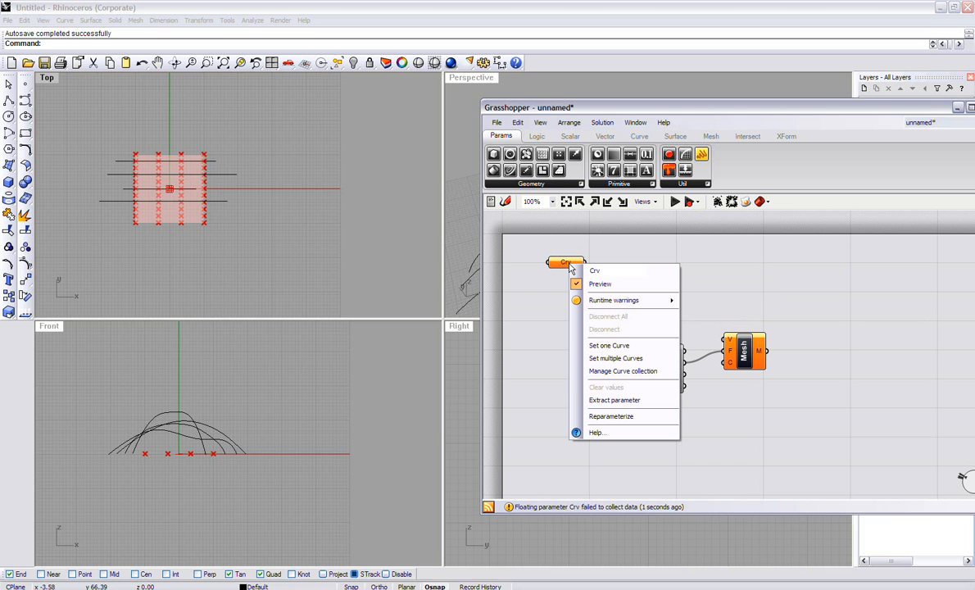
left_click(615, 358)
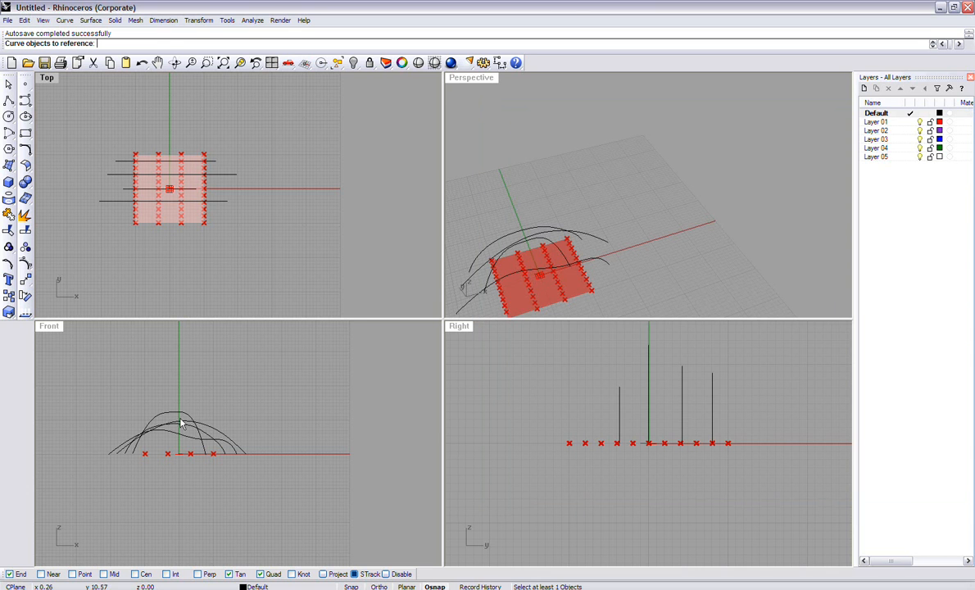
left_click_drag(245, 435, 137, 396)
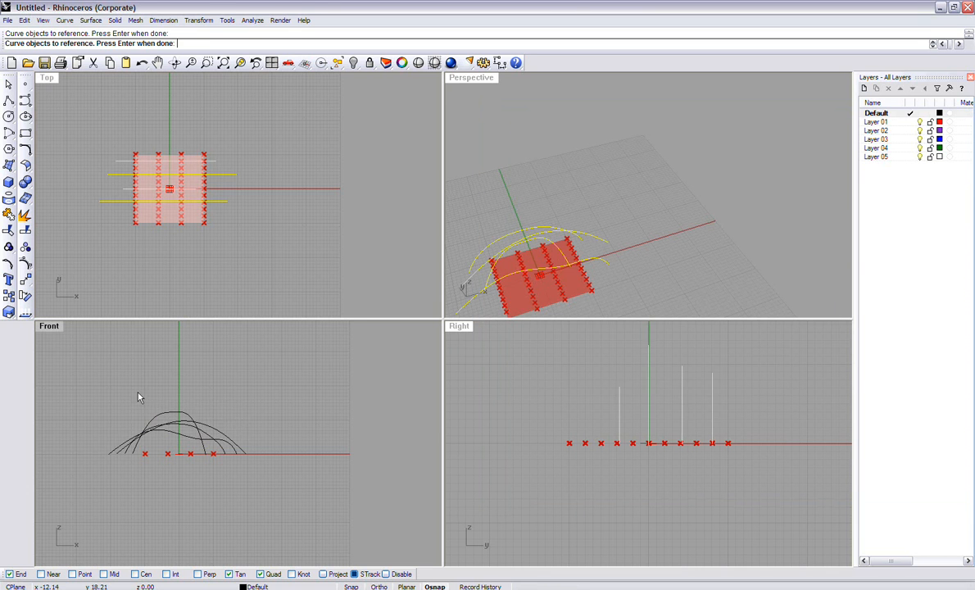
key("Return")
left_click_drag(565, 272, 571, 293)
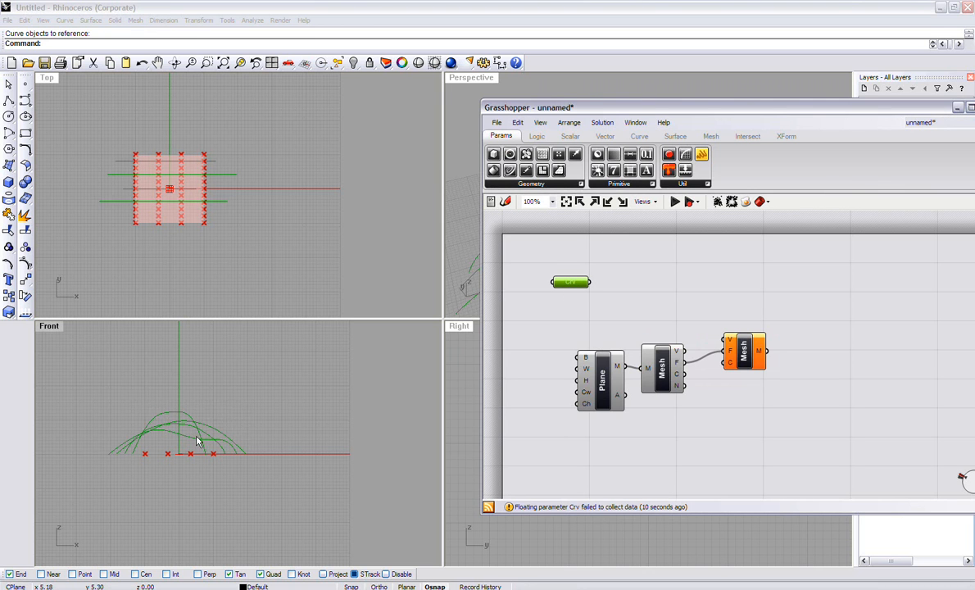
left_click_drag(571, 284, 600, 281)
left_click(616, 277)
left_click(584, 277)
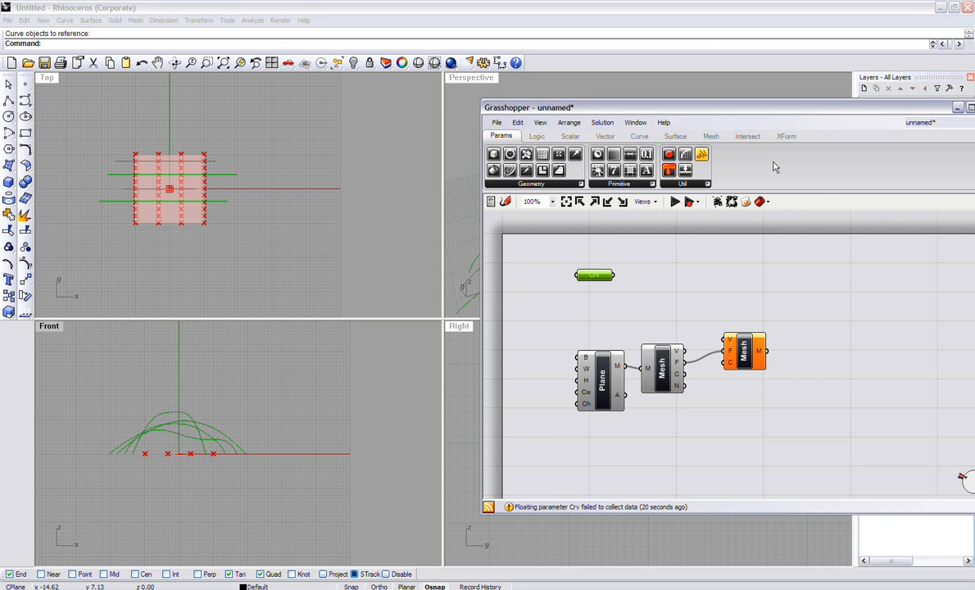
Add a Divide Curve component beside the Curve parameter and connect the parameter to its C input.
left_click(643, 137)
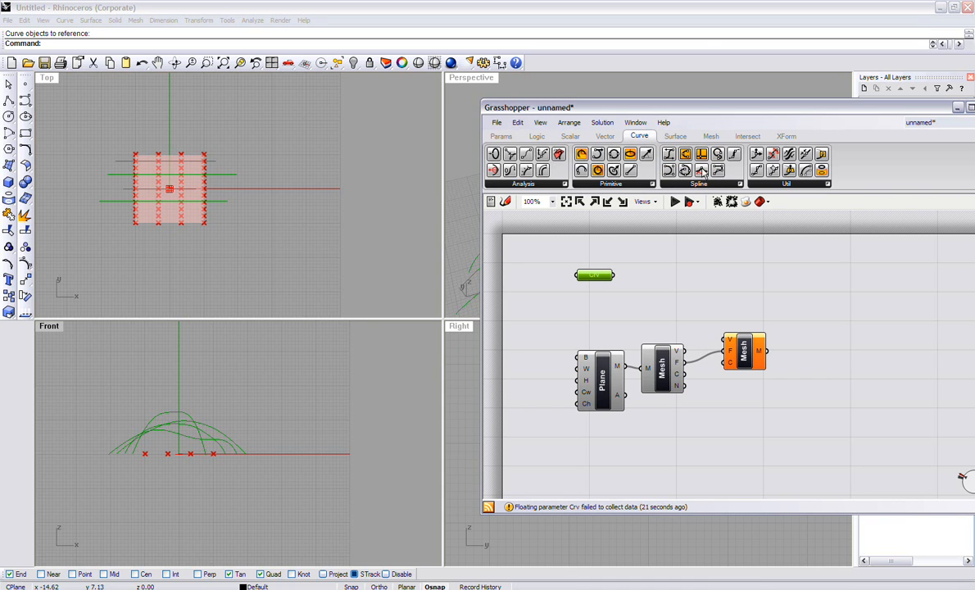
left_click(766, 185)
left_click_drag(766, 219, 693, 290)
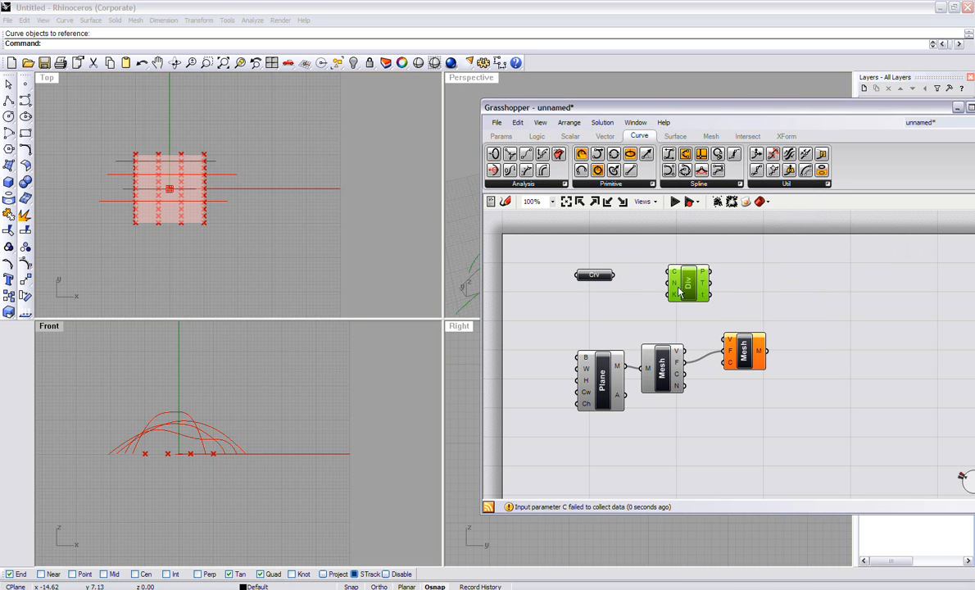
left_click(611, 276)
left_click_drag(610, 276, 614, 287)
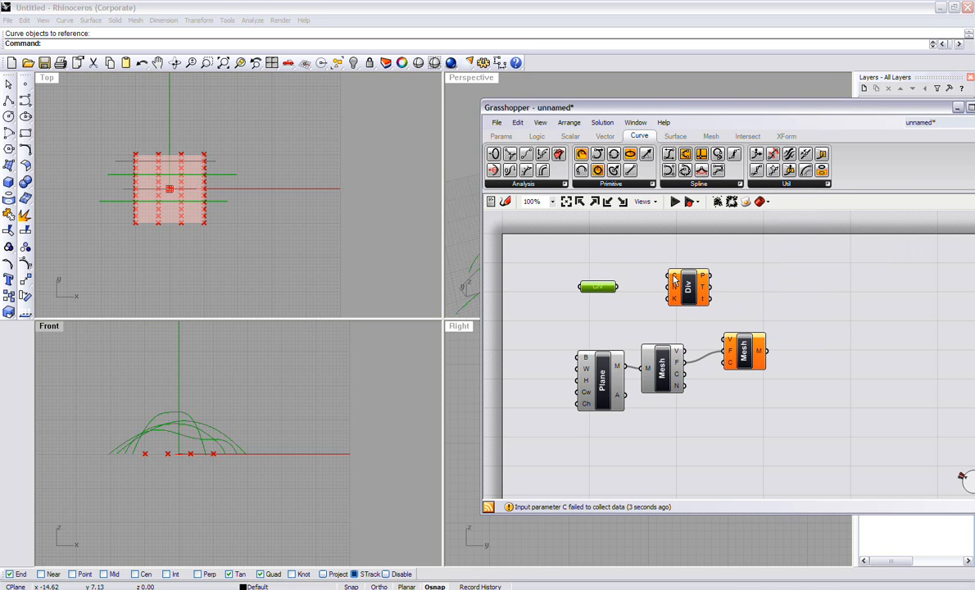
left_click_drag(606, 287, 669, 276)
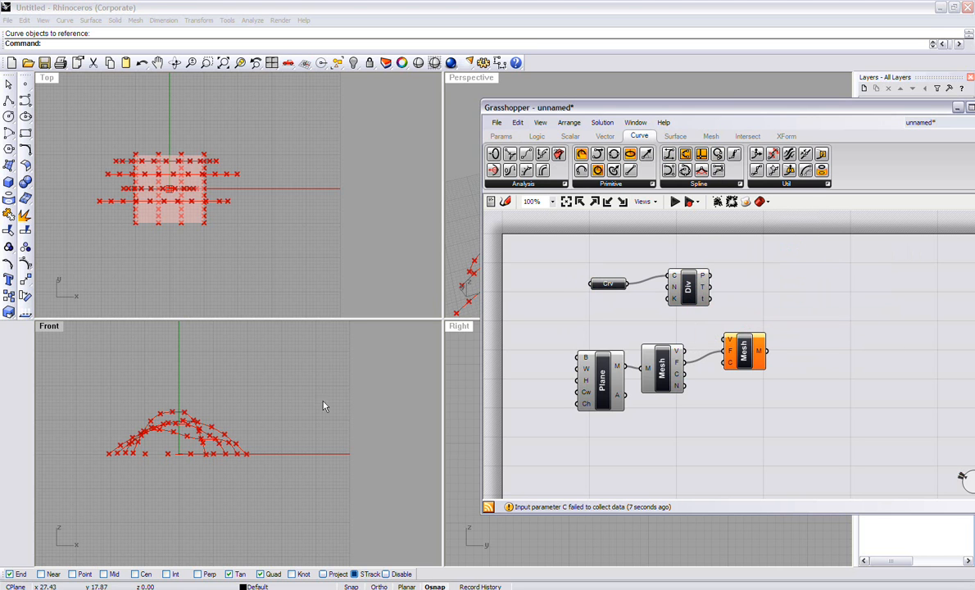
Examine the division points along the four arched curves in the maximized Perspective view.
left_click(421, 208)
left_click(463, 82)
double_click(462, 81)
right_click_drag(272, 374, 191, 281)
scroll(245, 410, "down", 4)
right_click_drag(277, 426, 216, 395)
scroll(280, 315, "up", 5)
left_click_drag(286, 337, 227, 307)
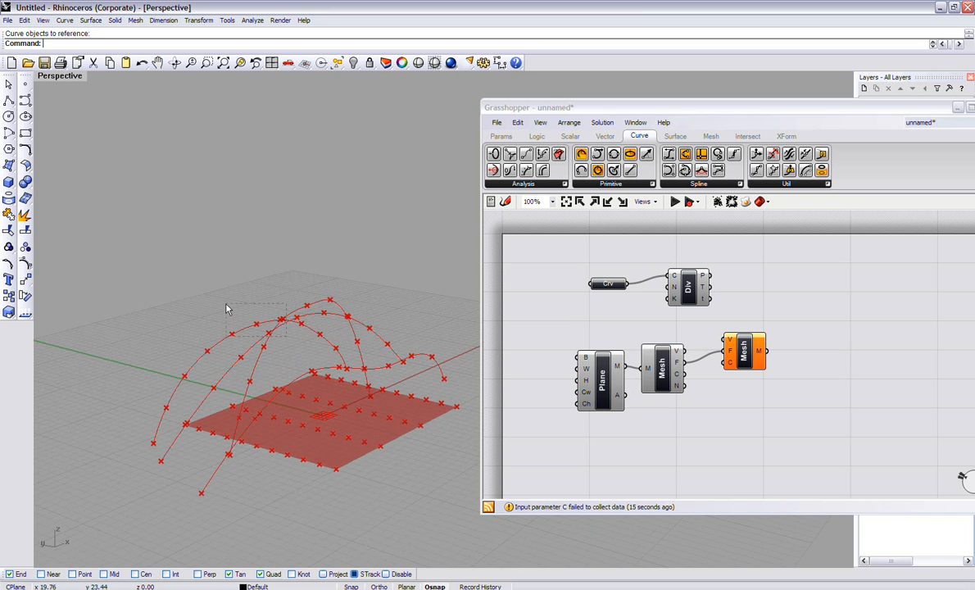
key("Return")
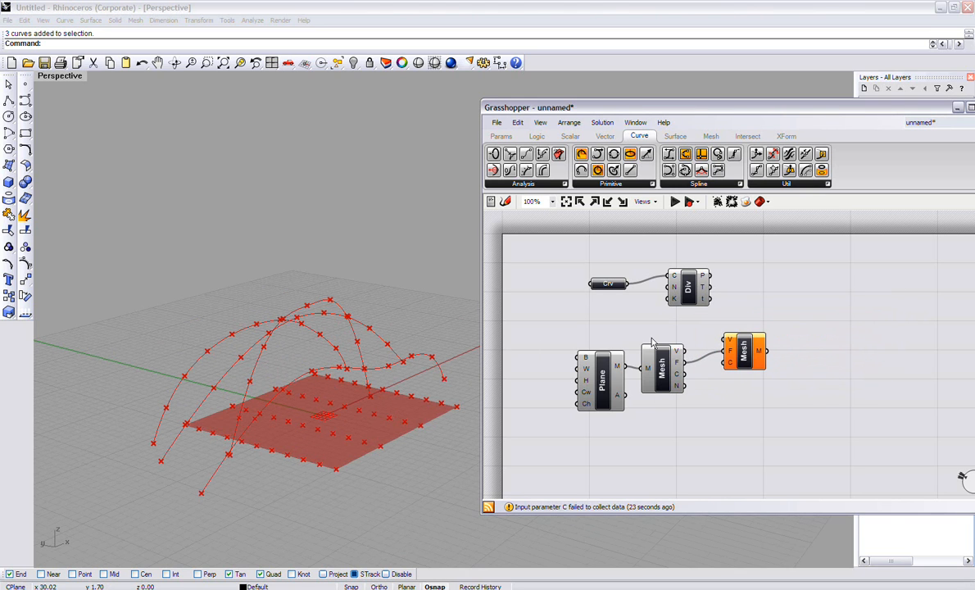
Rearrange the components and connect the Divide Curve P output to the V input of the mesh construction component.
left_click(726, 363)
left_click_drag(720, 365, 762, 370)
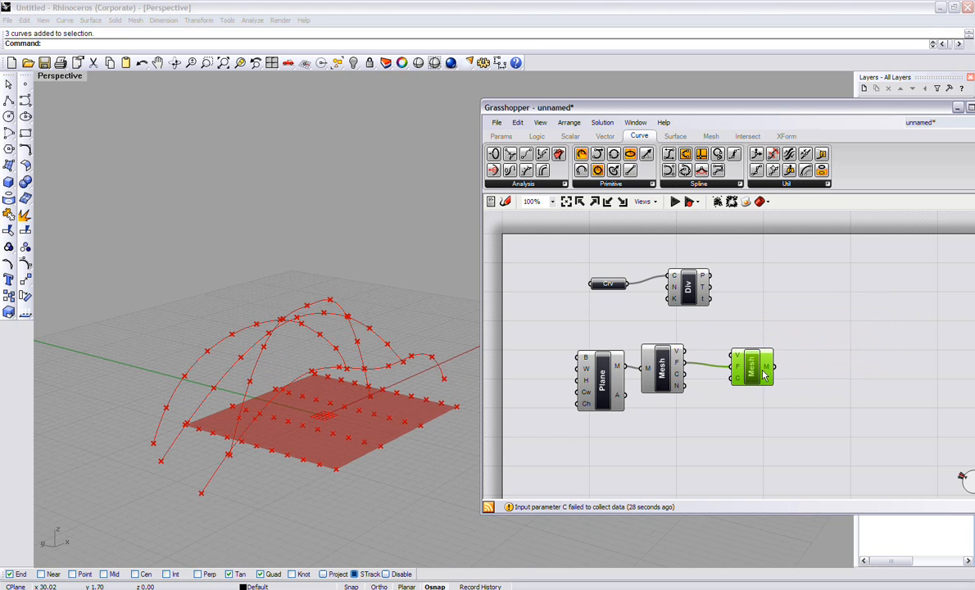
left_click(681, 274)
left_click_drag(701, 284, 690, 284)
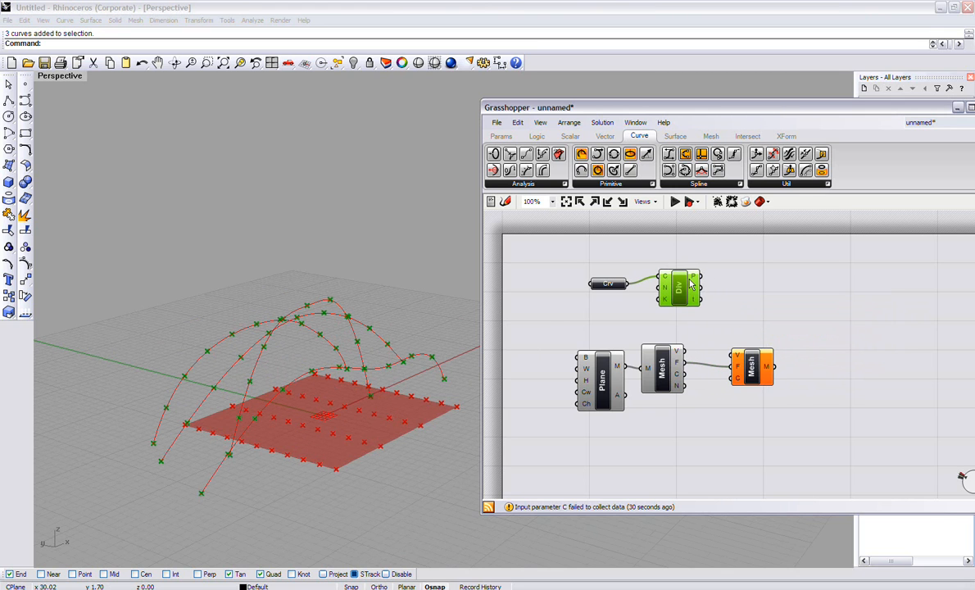
left_click_drag(624, 284, 733, 365)
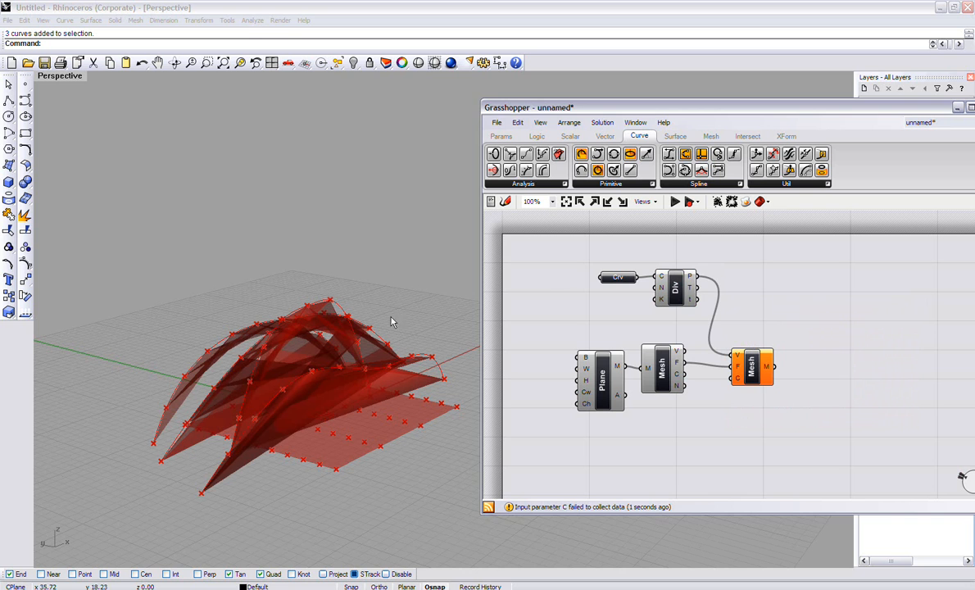
Set the mesh Plane component's Cw input to 10 and its Ch input to 3.
scroll(336, 282, "down", 5)
right_click_drag(333, 286, 352, 430)
scroll(352, 426, "up", 4)
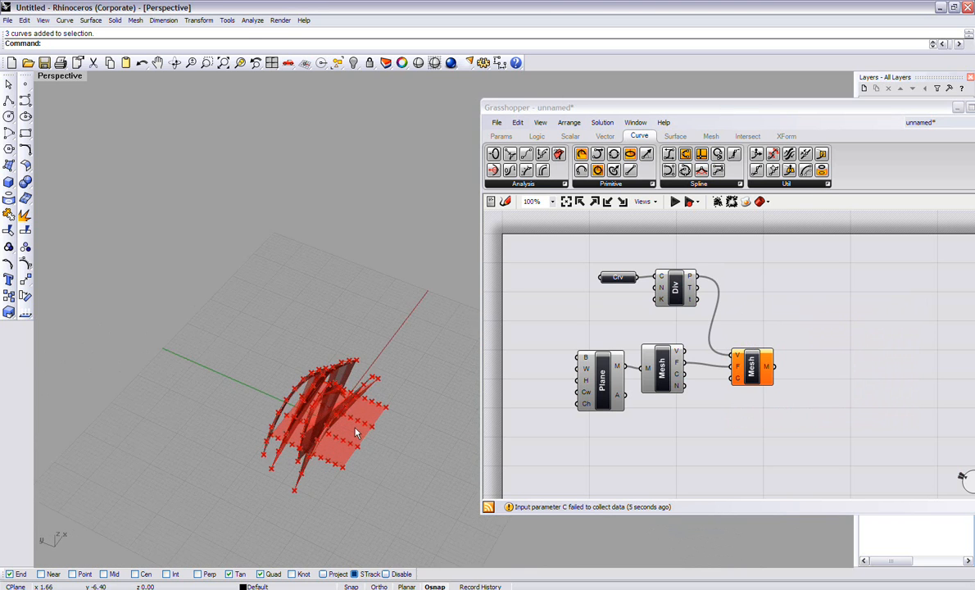
scroll(481, 418, "up", 2)
left_click(584, 394)
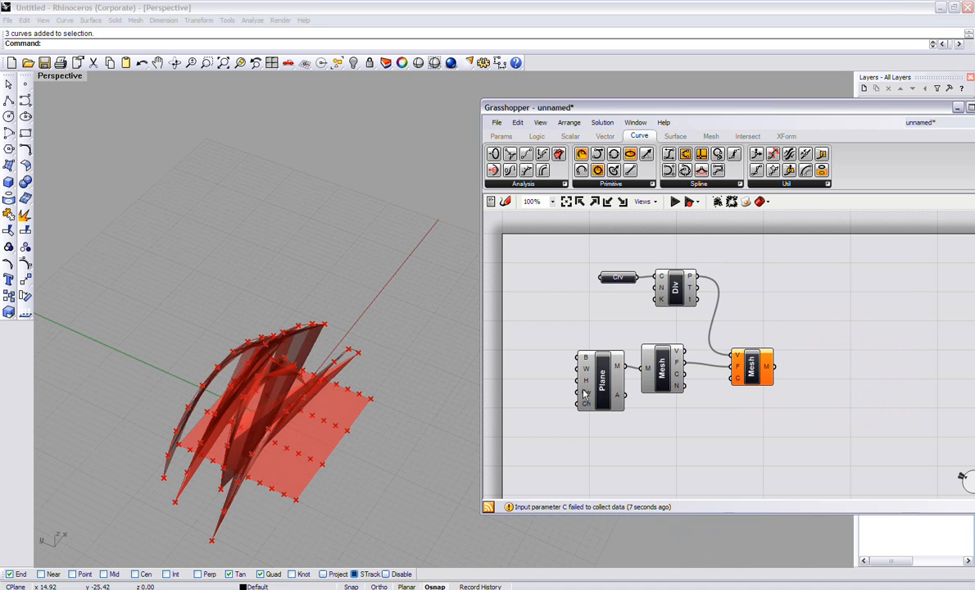
right_click(584, 394)
mouse_move(618, 461)
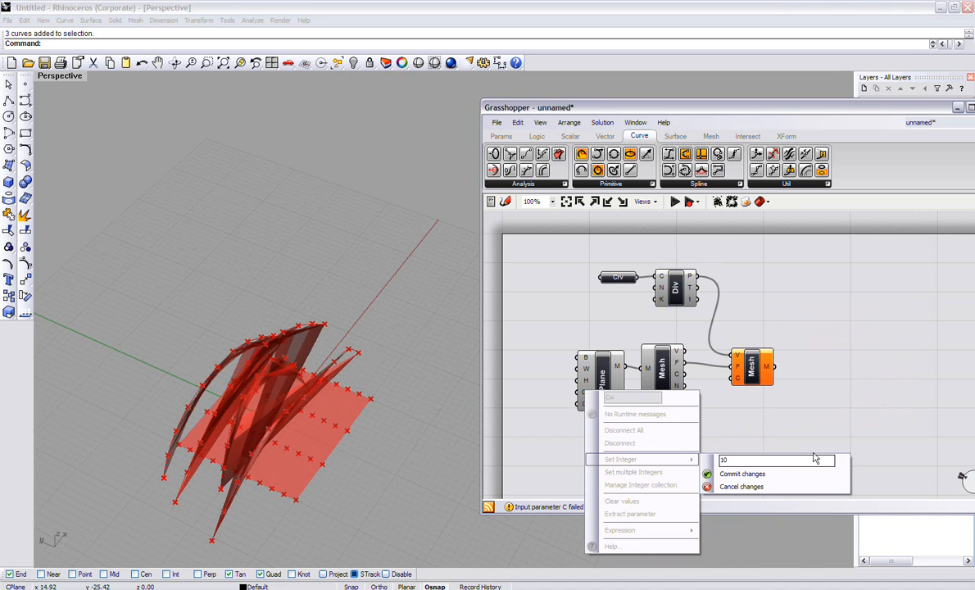
left_click(765, 474)
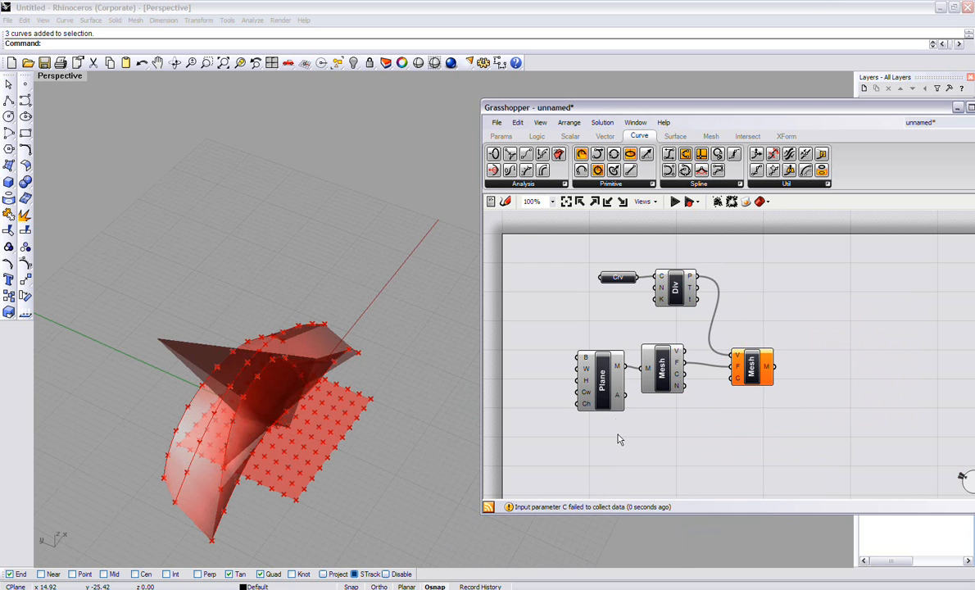
right_click(590, 404)
mouse_move(655, 473)
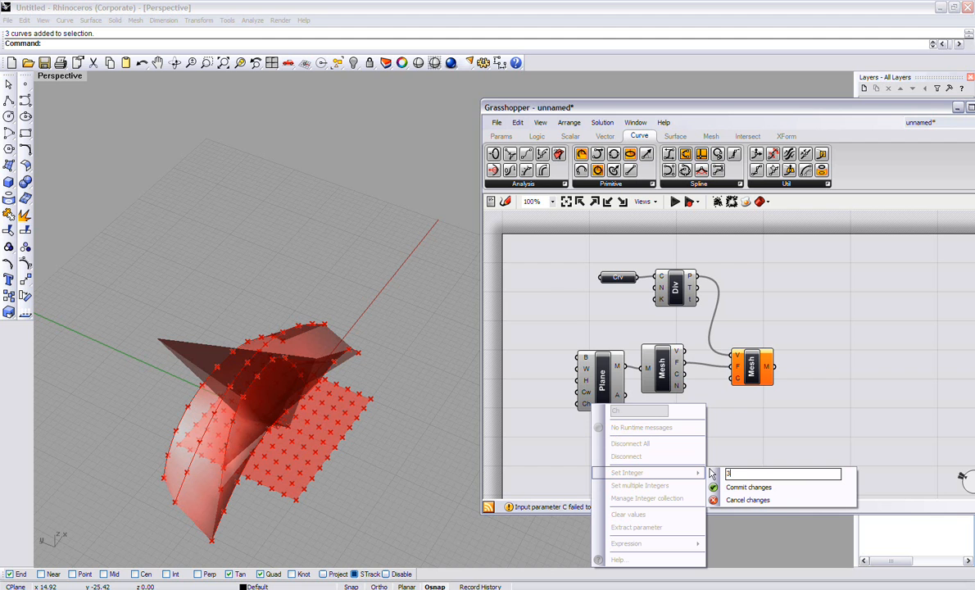
left_click(737, 486)
Move the narrow arched curve about 7.2 units in the negative Y direction, past its neighbouring curve at the mesh's end.
mouse_move(344, 367)
right_mouse_down()
mouse_move(361, 302)
mouse_move(421, 332)
mouse_move(414, 300)
mouse_move(346, 298)
mouse_move(317, 282)
mouse_move(268, 301)
mouse_move(318, 374)
mouse_move(336, 380)
right_mouse_up()
scroll(388, 327, "up", 5)
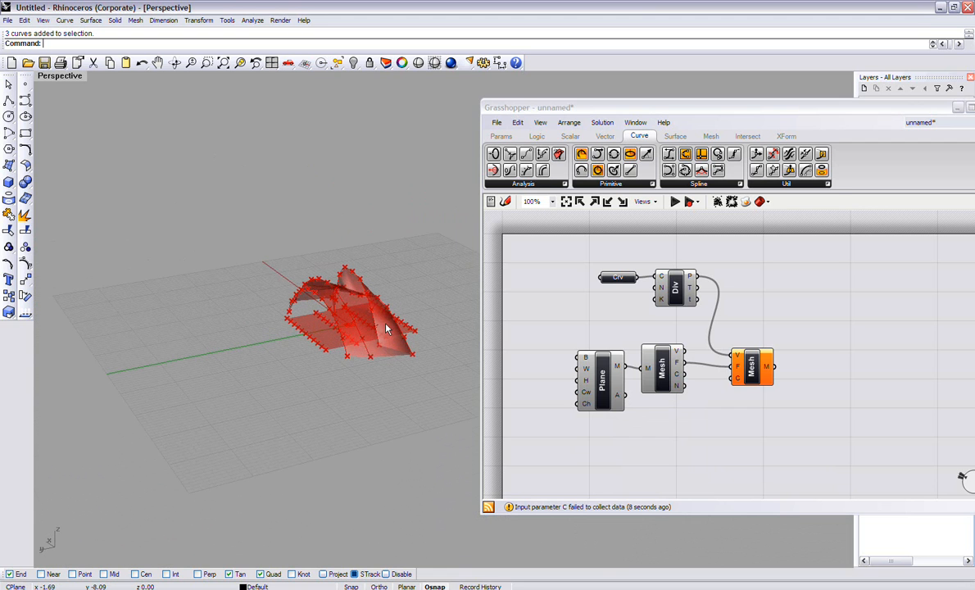
scroll(388, 327, "up", 3)
right_click_drag(376, 281, 365, 284)
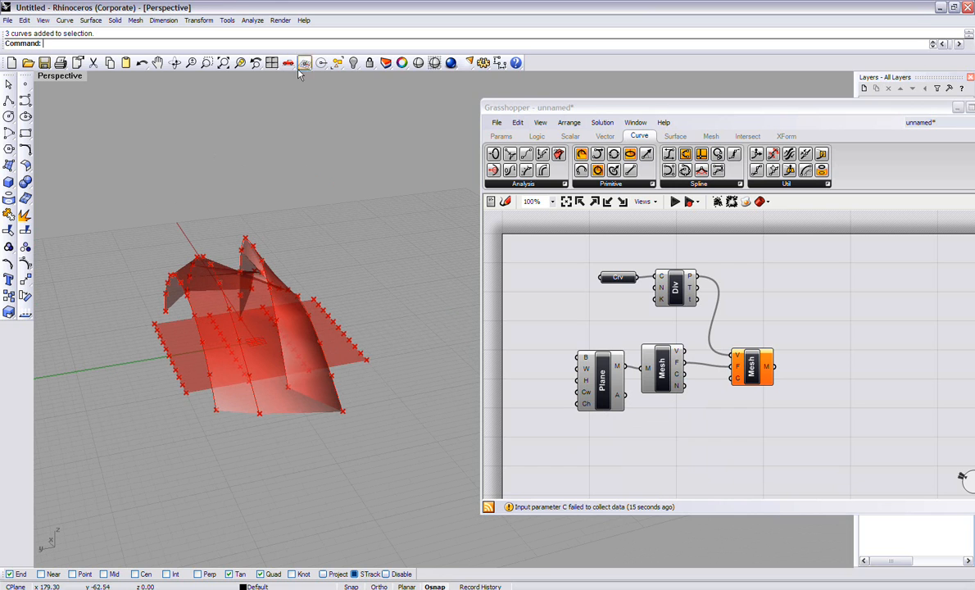
double_click(49, 76)
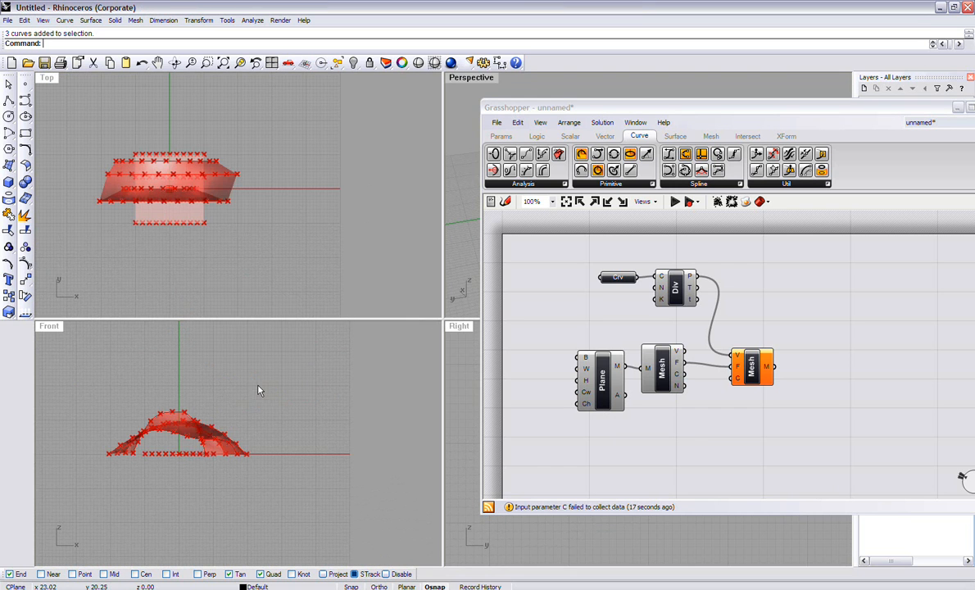
left_click(26, 280)
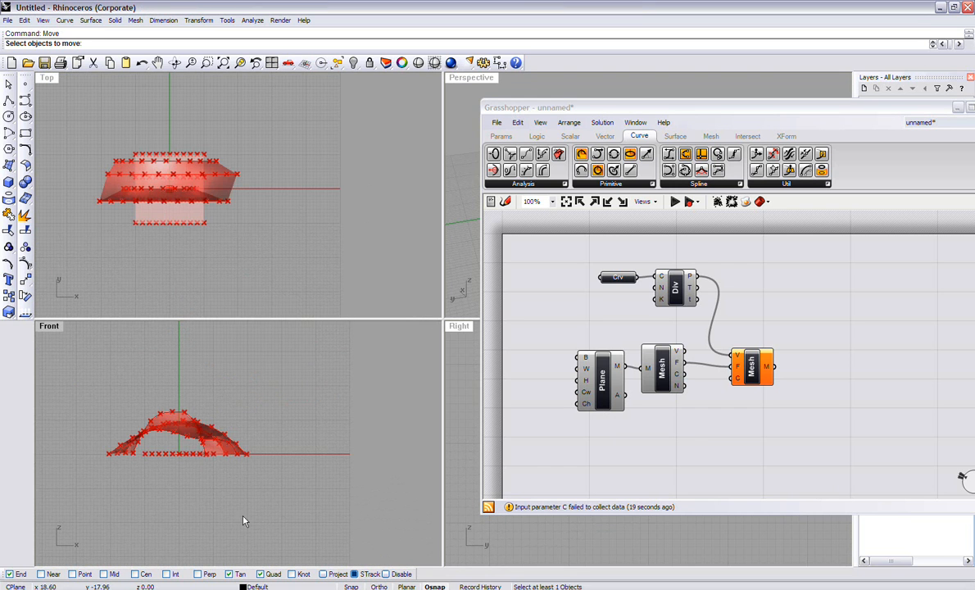
scroll(205, 438, "up", 5)
scroll(201, 417, "down", 3)
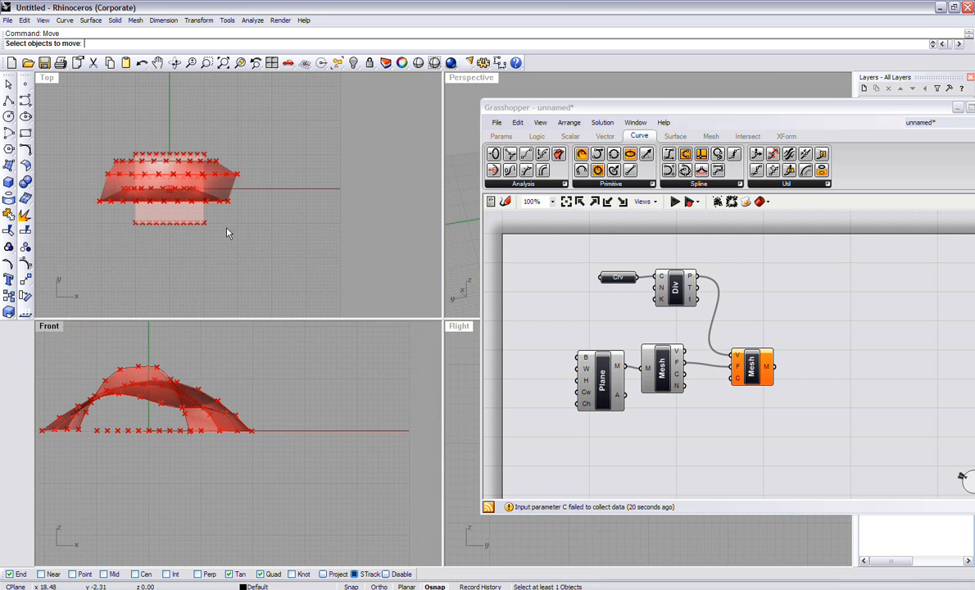
double_click(471, 77)
scroll(193, 256, "up", 5)
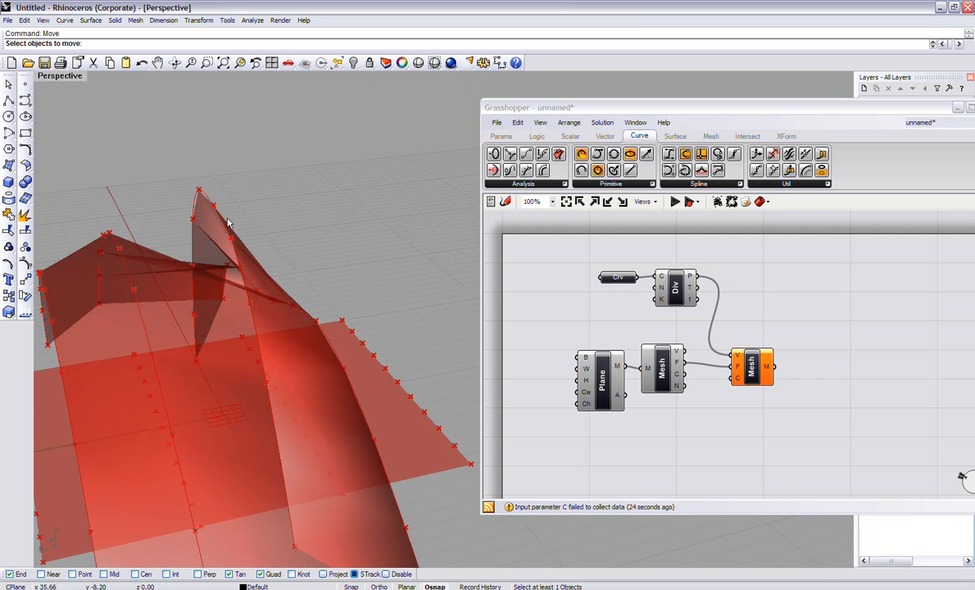
left_click(222, 223)
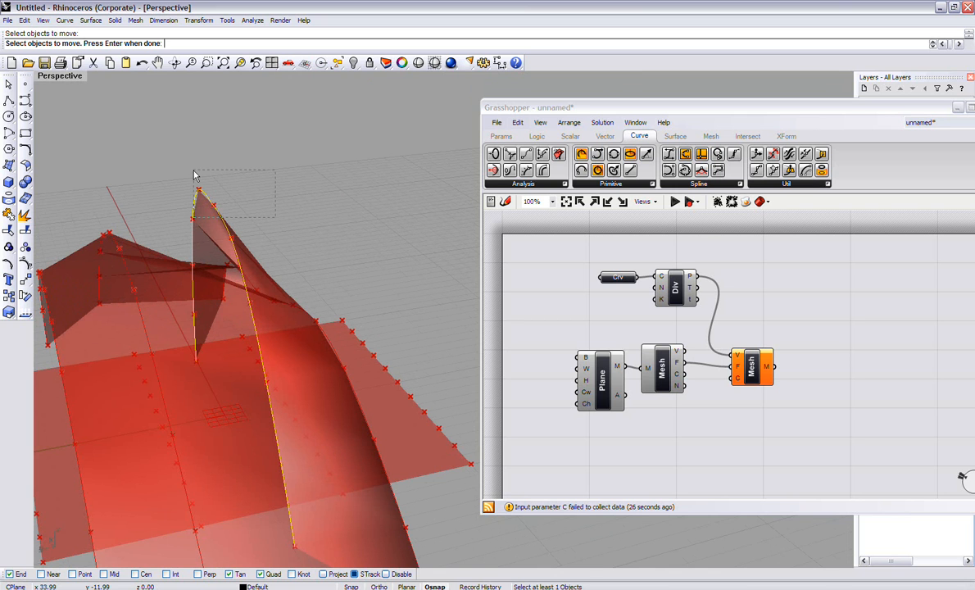
left_click_drag(206, 173, 207, 171)
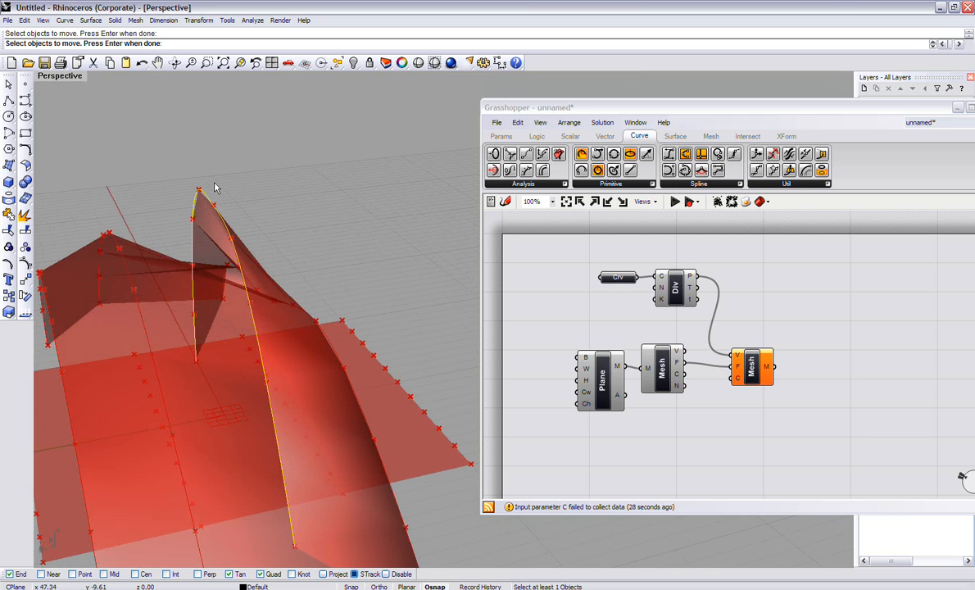
scroll(214, 190, "down", 5)
key("Return")
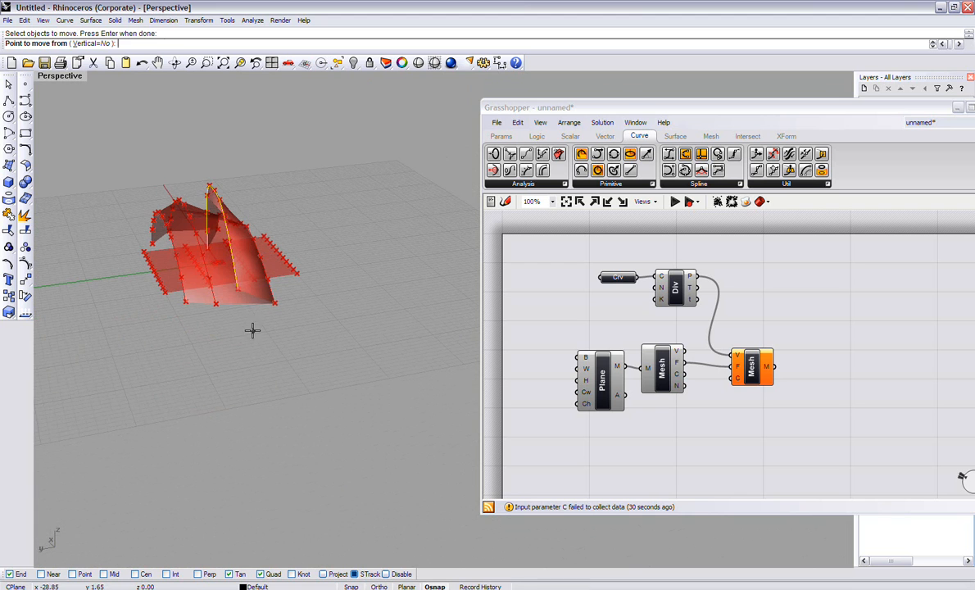
left_click(249, 335)
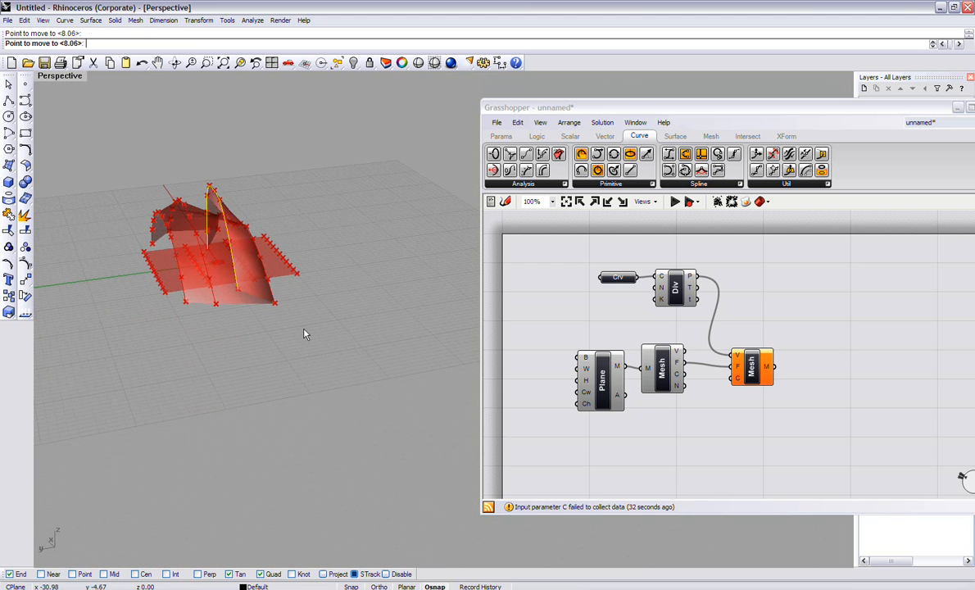
left_click(304, 334)
Move the same narrow arched curve farther outward in the negative Y direction from its end point, widening the gap to its neighbour.
right_click_drag(307, 333, 327, 319)
scroll(262, 360, "up", 5)
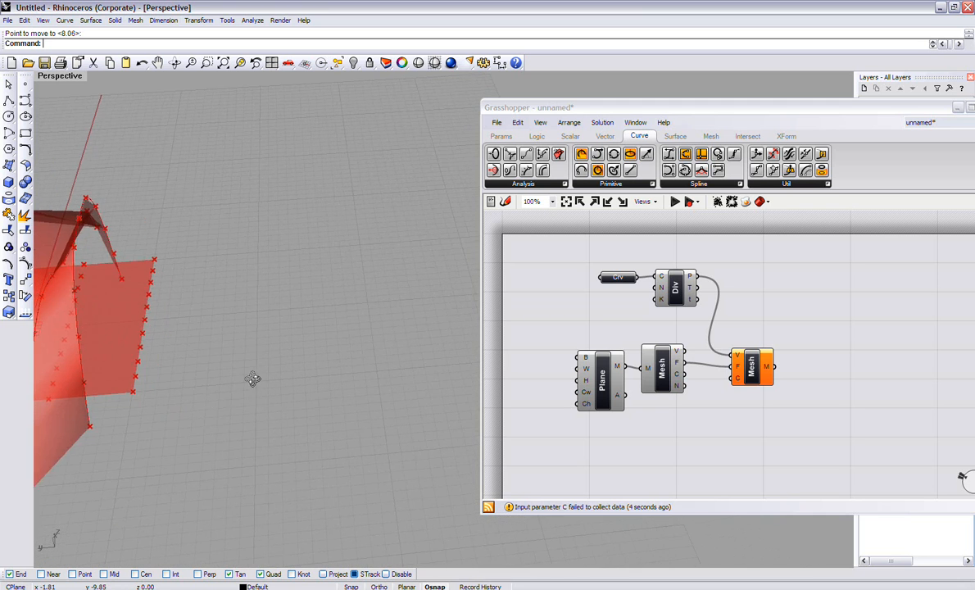
scroll(272, 276, "down", 5)
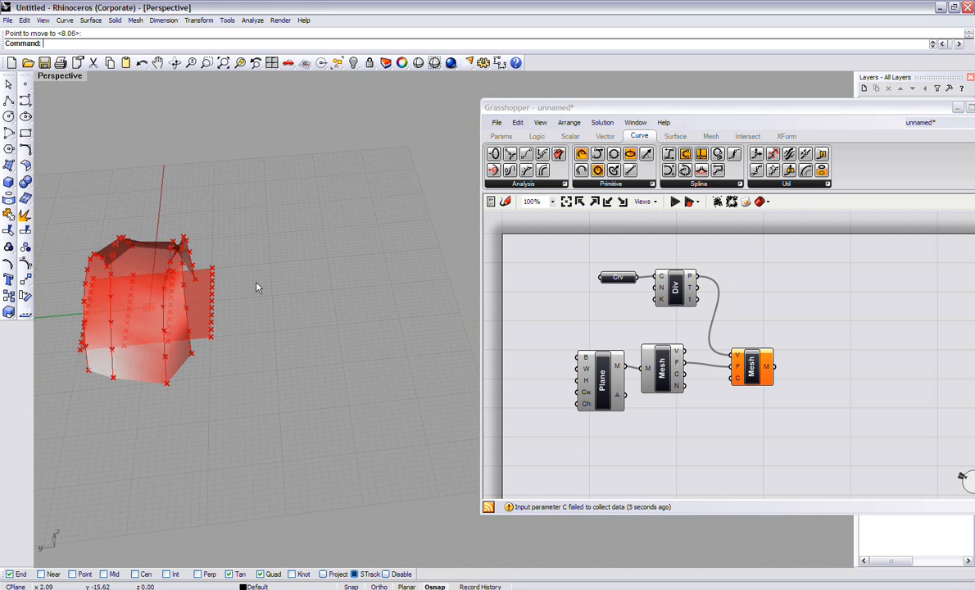
scroll(230, 310, "up", 5)
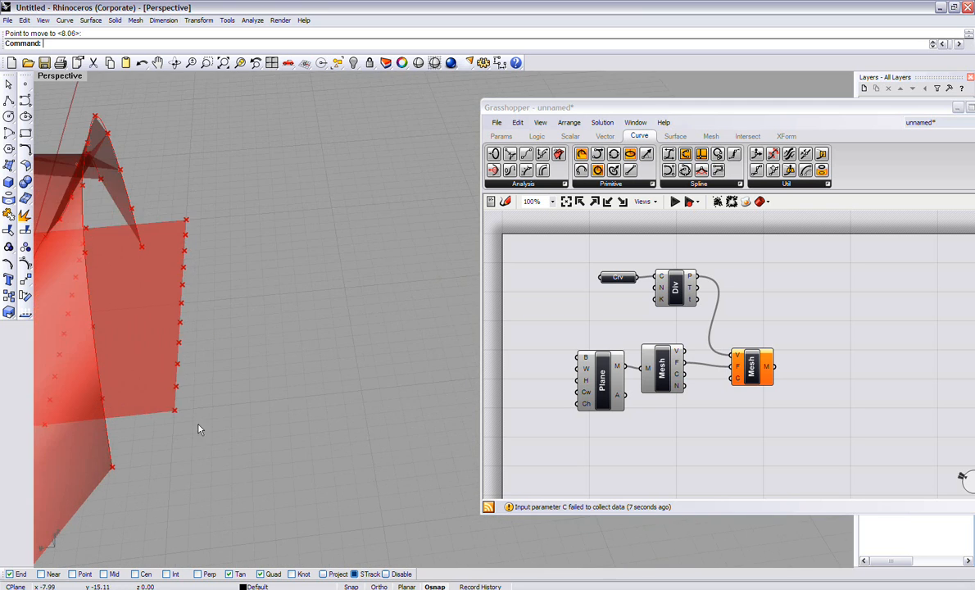
scroll(435, 173, "down", 5)
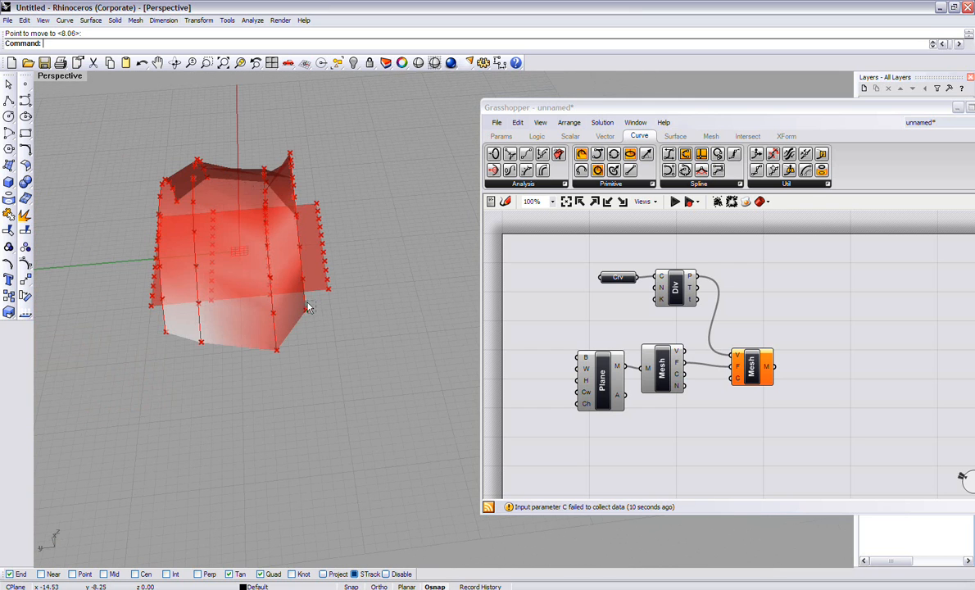
left_click(298, 302)
right_click(301, 310)
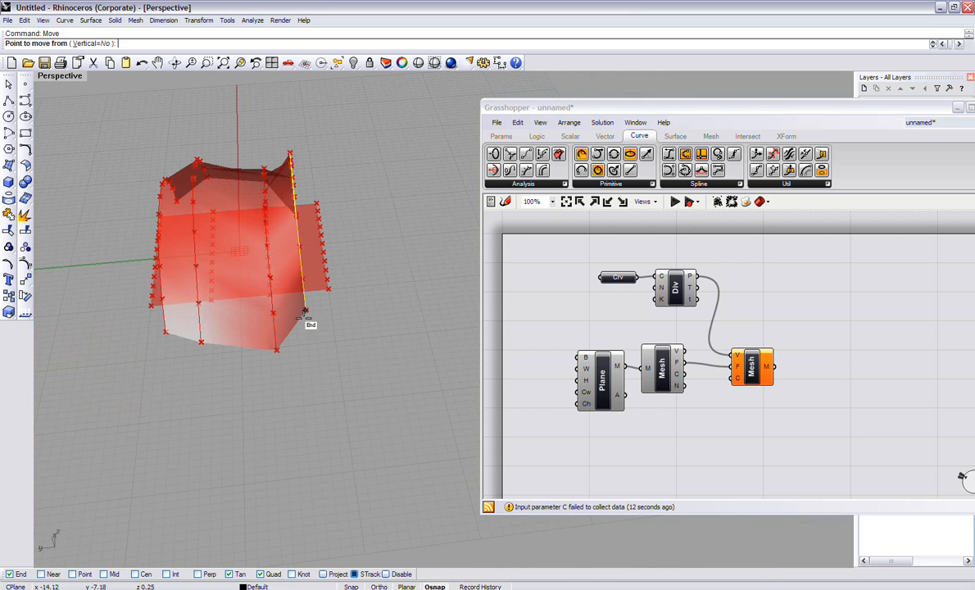
left_click(306, 311)
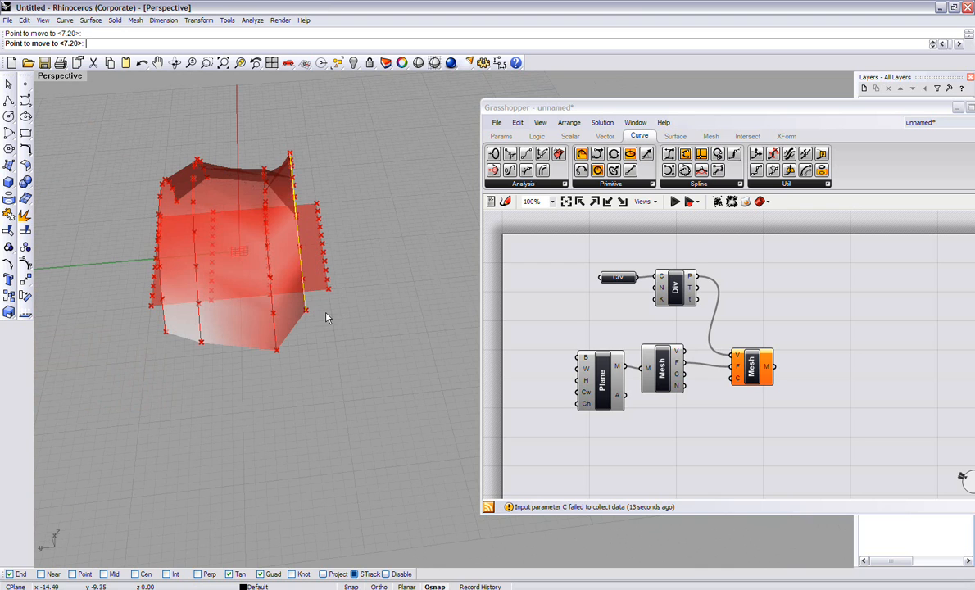
left_click(327, 312)
left_click(385, 191)
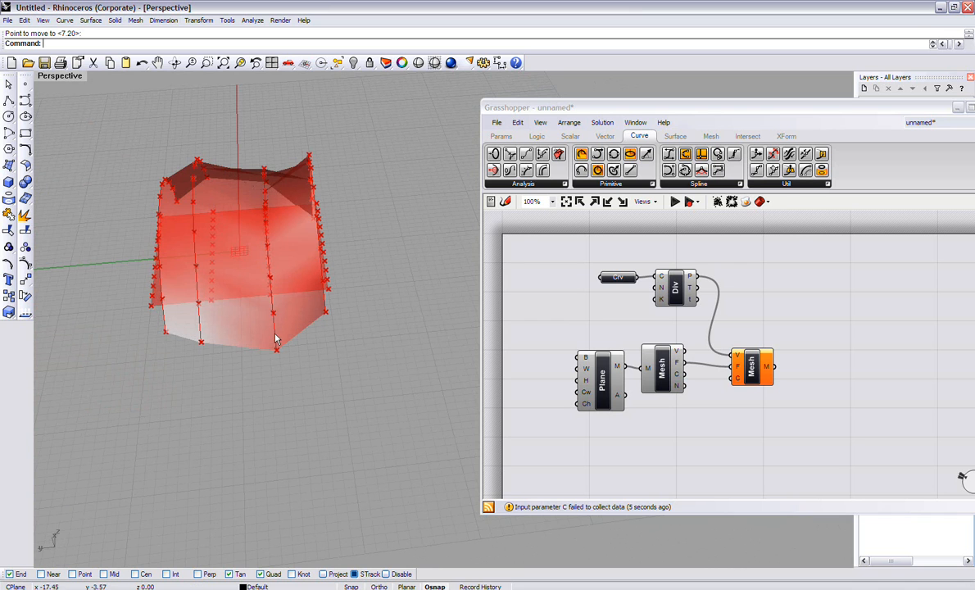
Examine the mesh spanning the four arched curves from different angles in the Perspective view.
right_click_drag(319, 287, 297, 271)
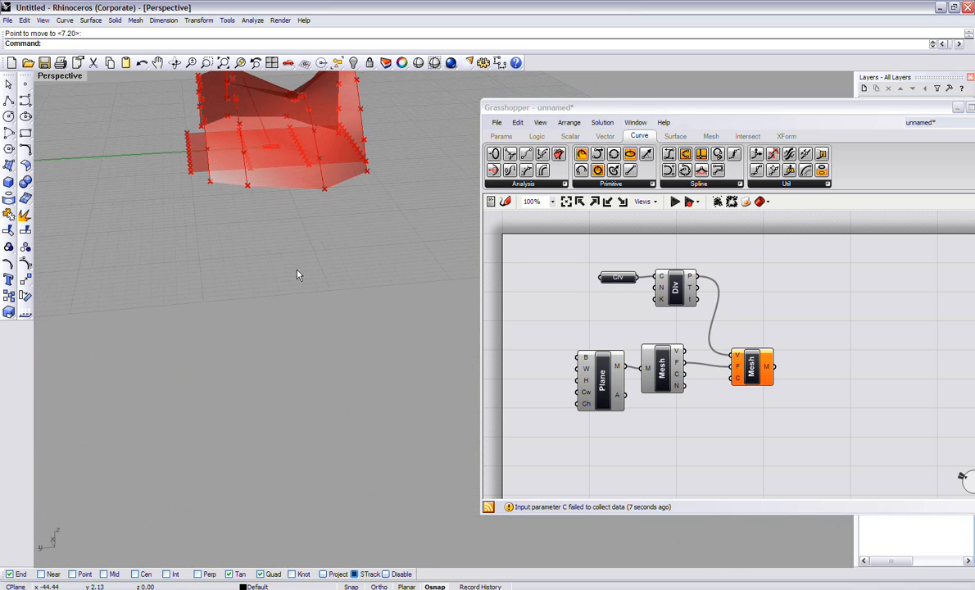
right_click_drag(251, 319, 245, 348)
scroll(403, 250, "up", 3)
scroll(474, 246, "up", 3)
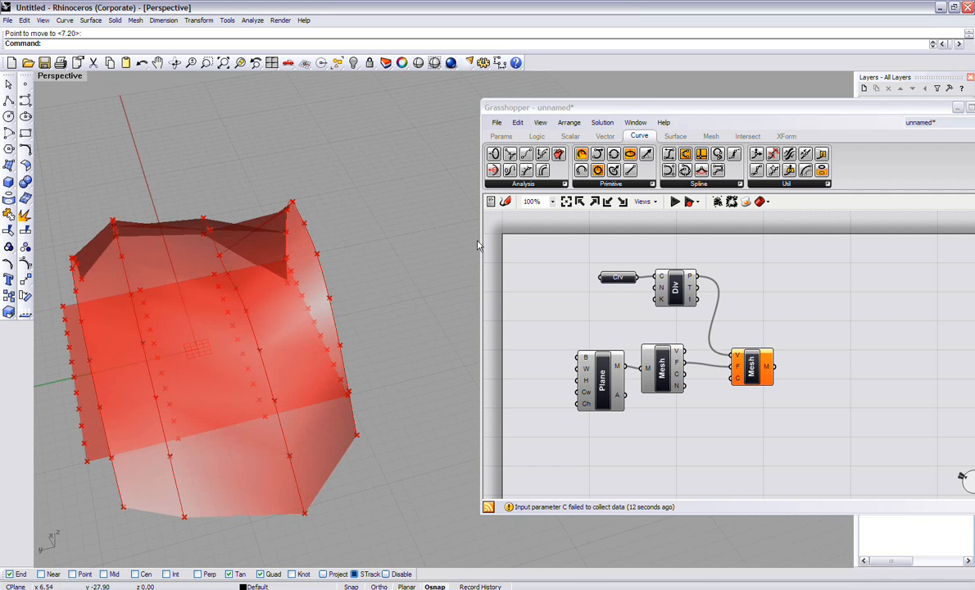
scroll(373, 247, "down", 3)
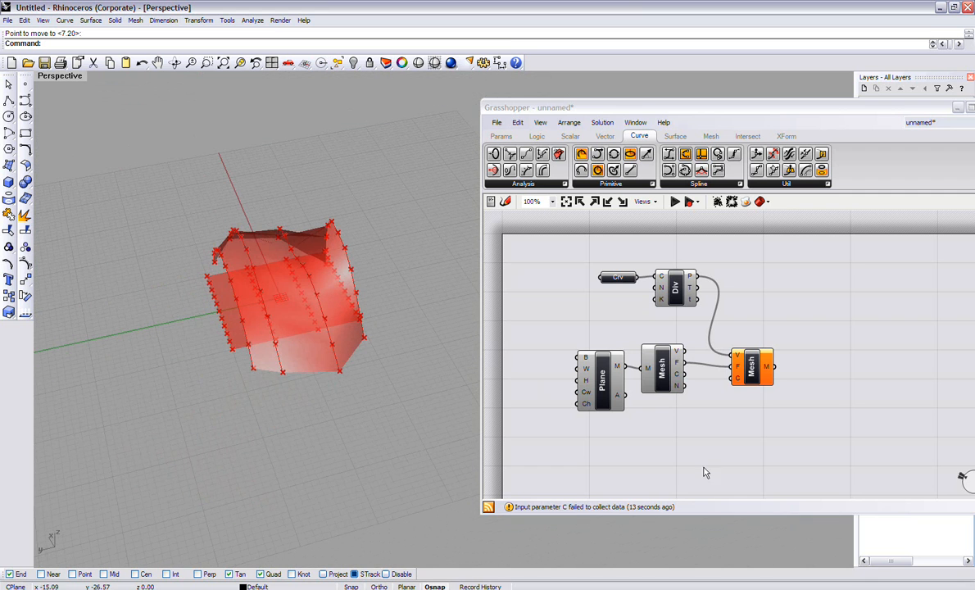